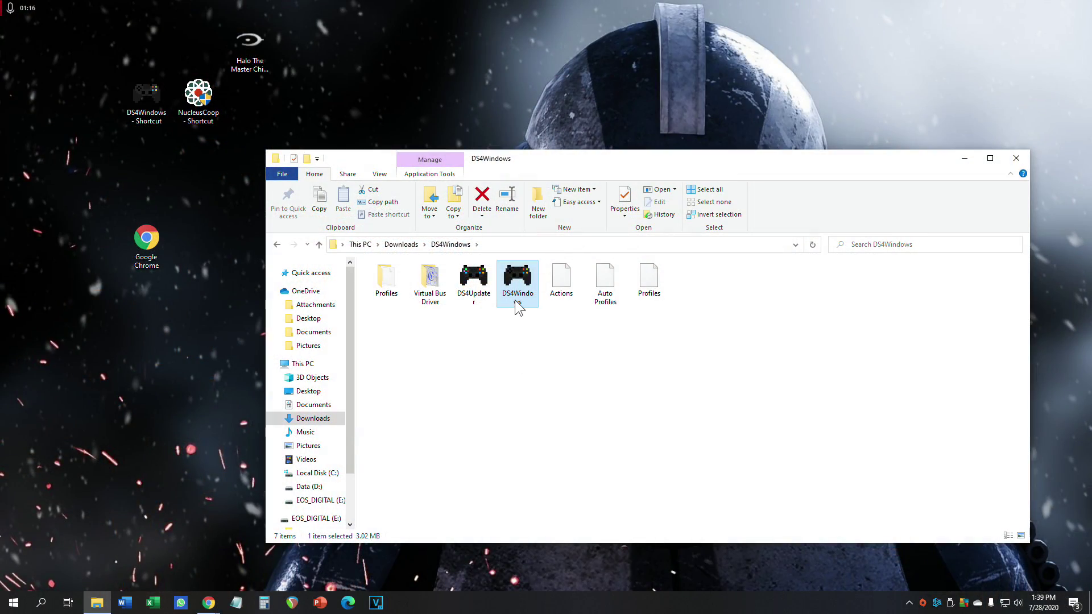
{"action": "double_click", "coordinate": [514, 304]}
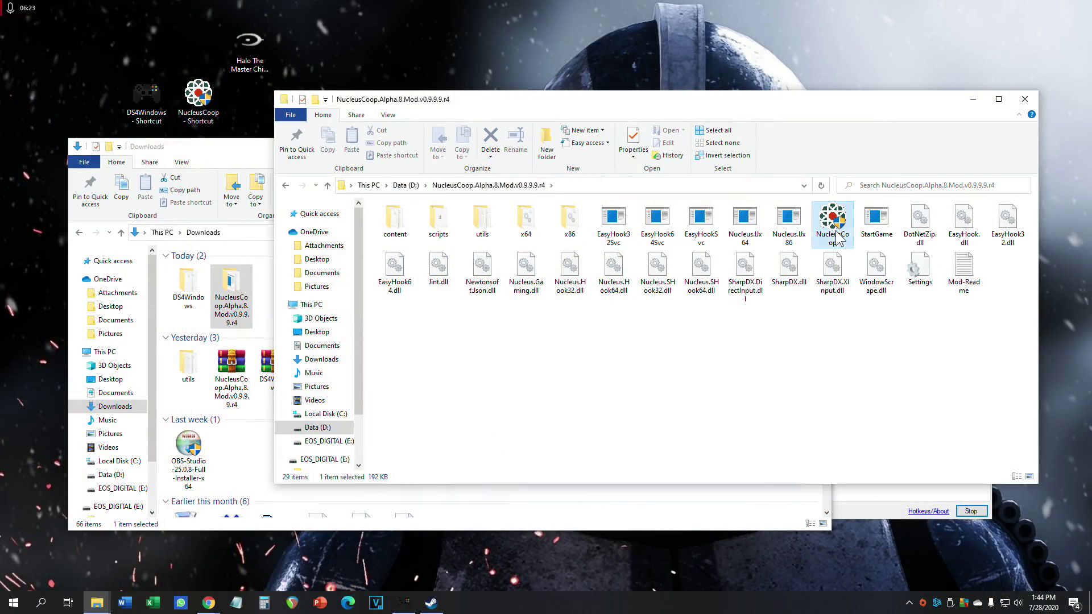
{"action": "right_click", "coordinate": [838, 233]}
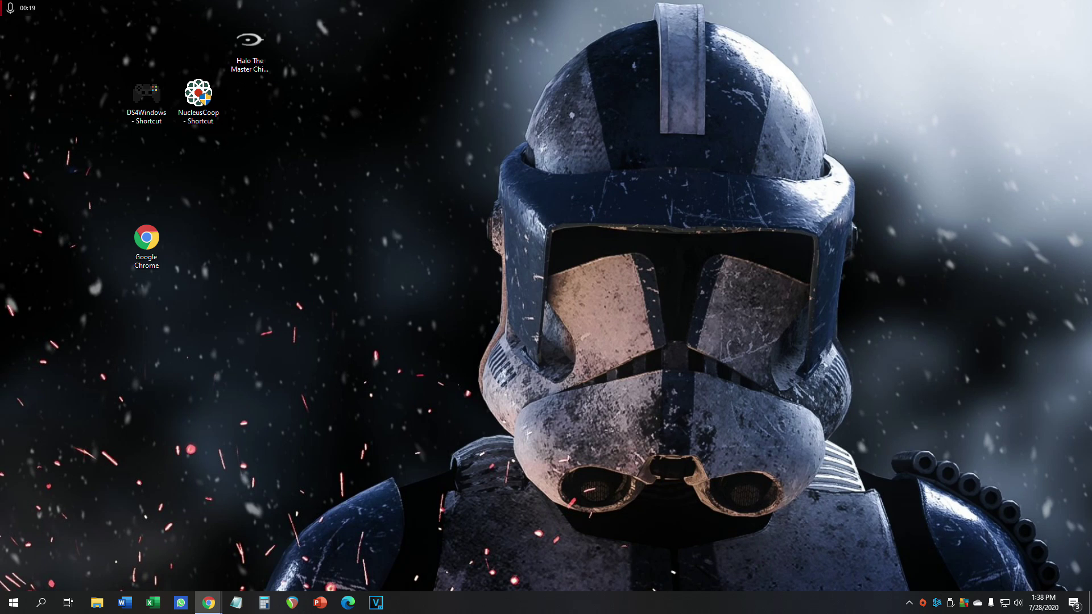
Step: Switch to Chrome and start downloading the DS4Windows archive from the Steam guide's prerequisites, choosing the Downloads folder
{"action": "key", "text": "alt+Tab"}
{"action": "scroll", "coordinate": [566, 69], "scroll_direction": "up", "scroll_amount": 8}
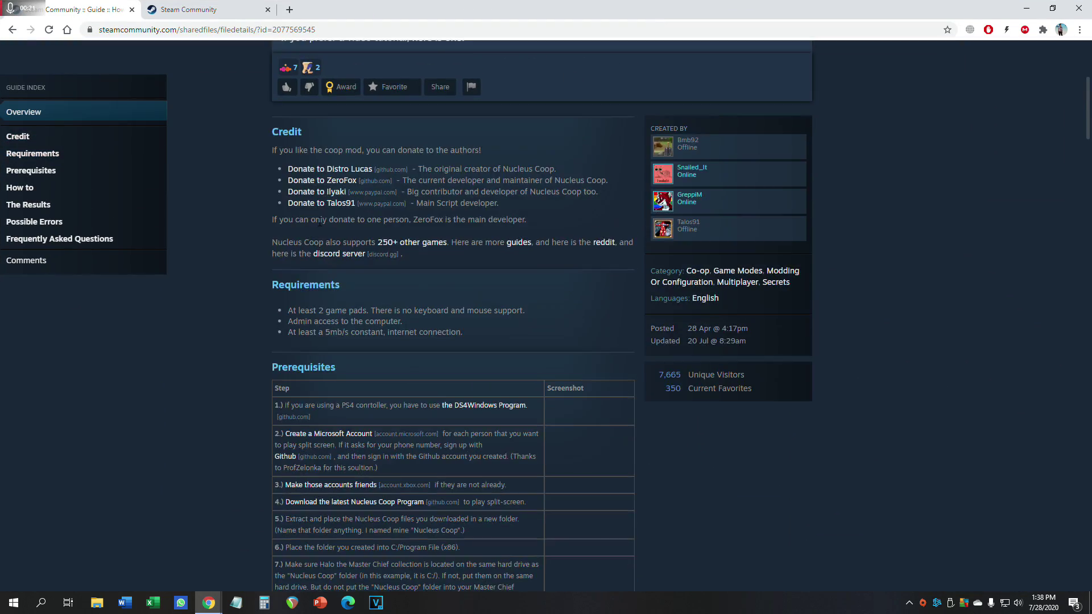
{"action": "scroll", "coordinate": [451, 387], "scroll_direction": "down", "scroll_amount": 8}
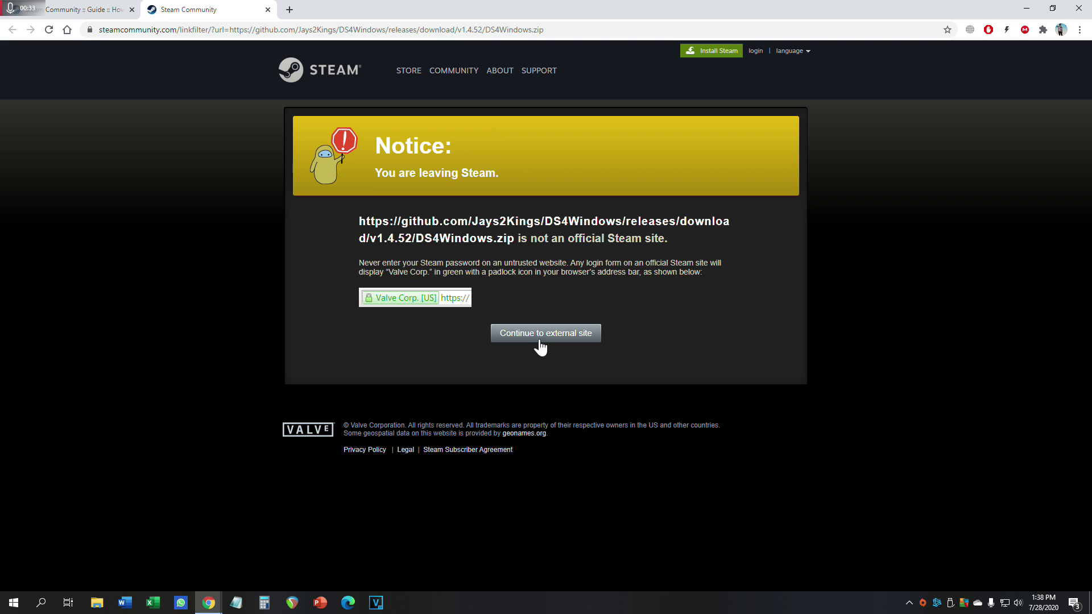
{"action": "left_click", "coordinate": [541, 344]}
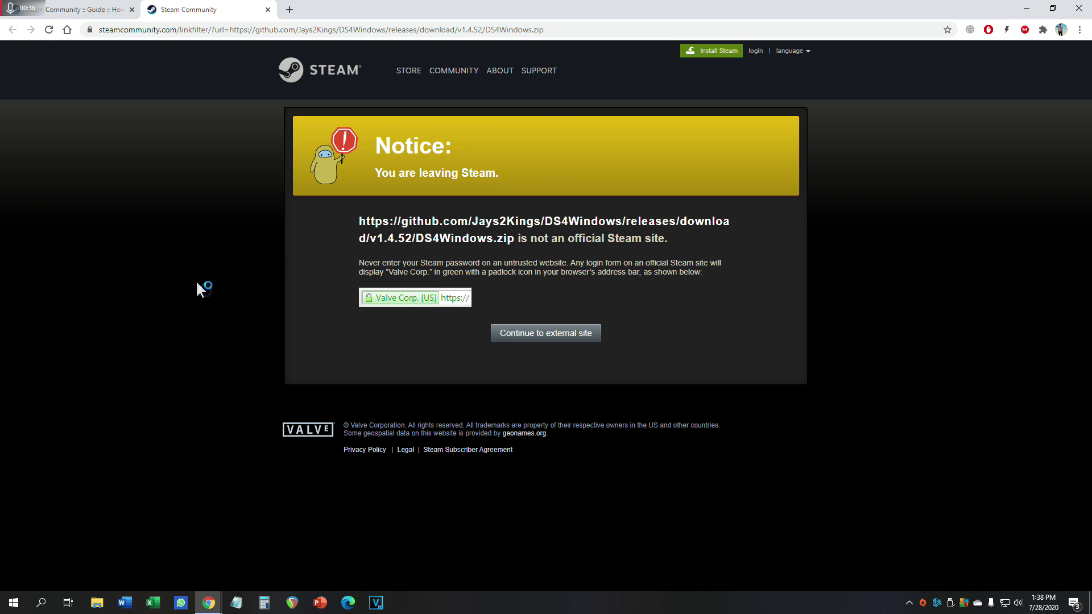
{"action": "left_click_drag", "start_coordinate": [161, 15], "coordinate": [449, 106]}
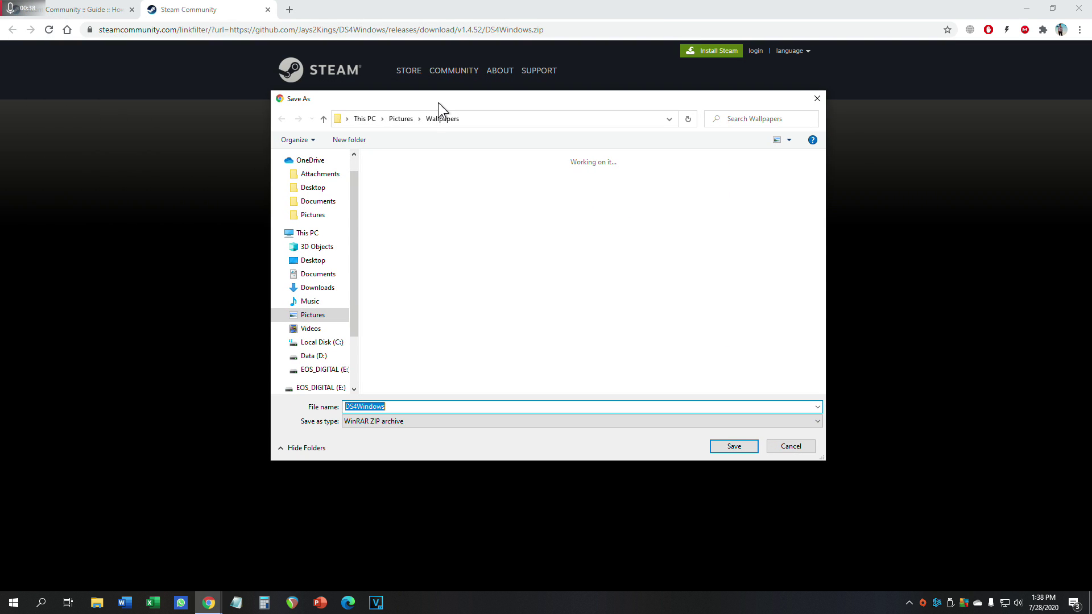
{"action": "left_click", "coordinate": [319, 288]}
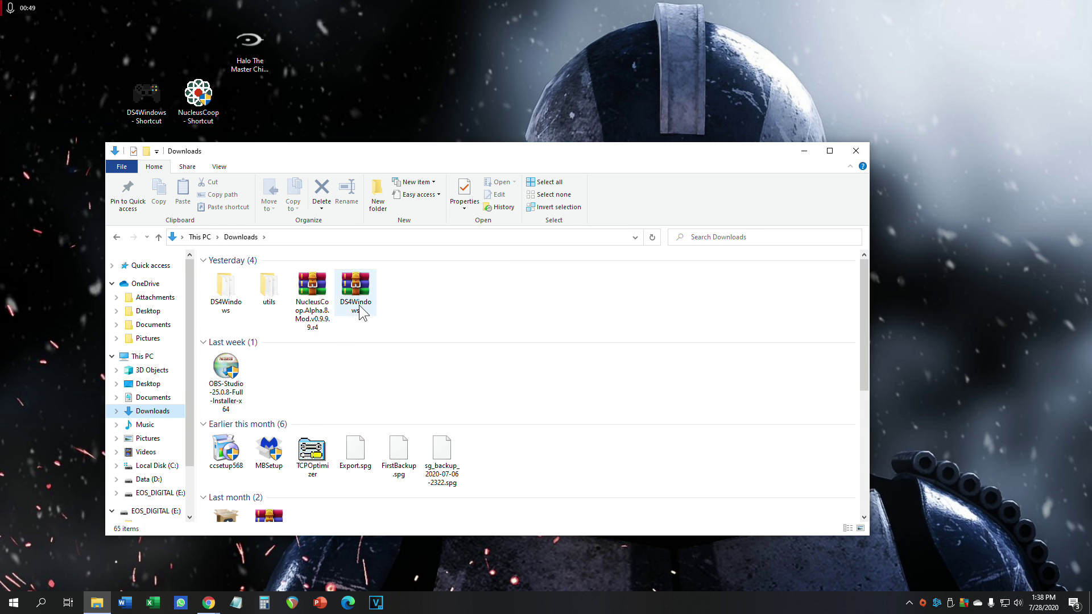
Step: Extract the DS4Windows archive in the Downloads folder and open the DS4Windows folder
{"action": "left_click", "coordinate": [361, 314]}
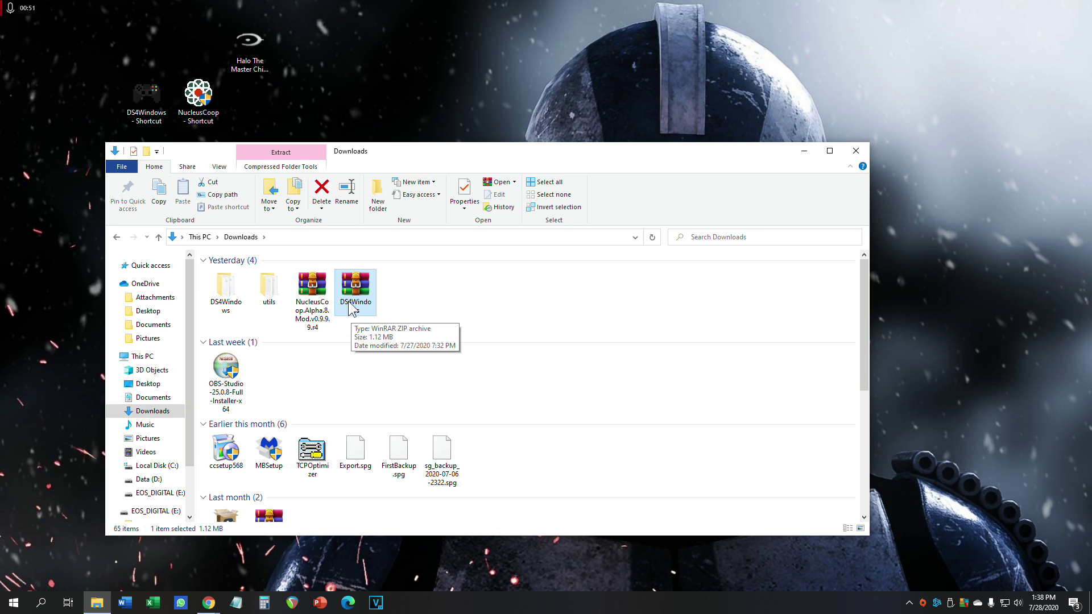
{"action": "right_click", "coordinate": [352, 308]}
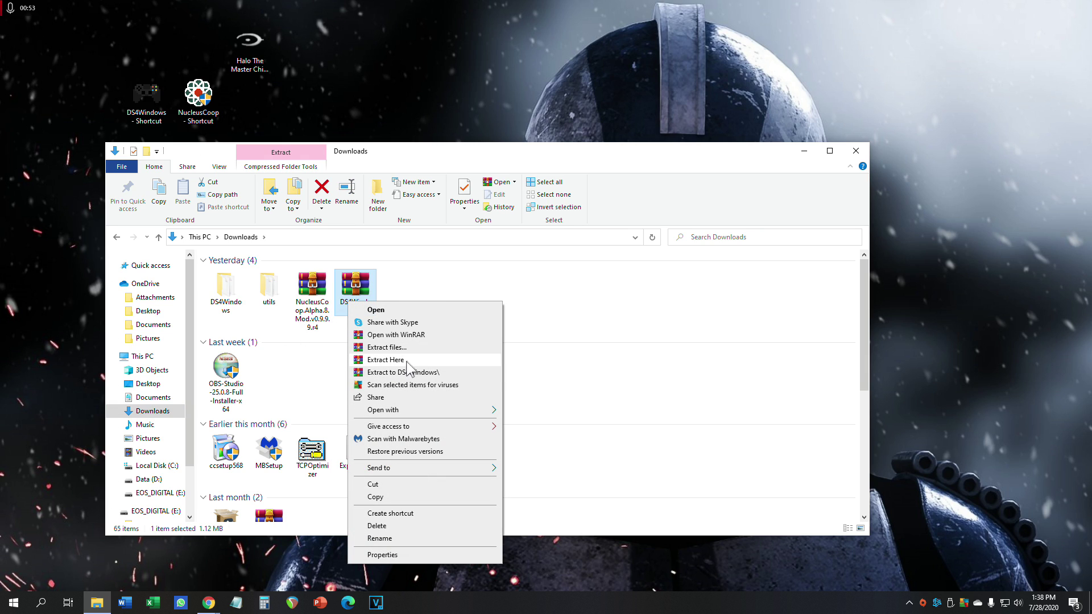
{"action": "left_click", "coordinate": [472, 360]}
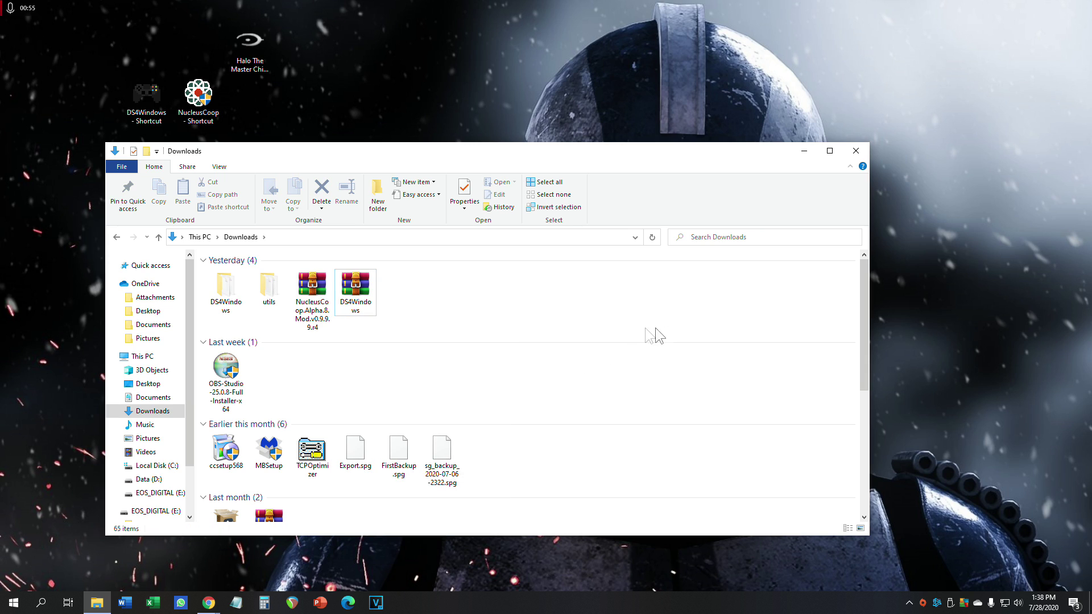
{"action": "double_click", "coordinate": [230, 307]}
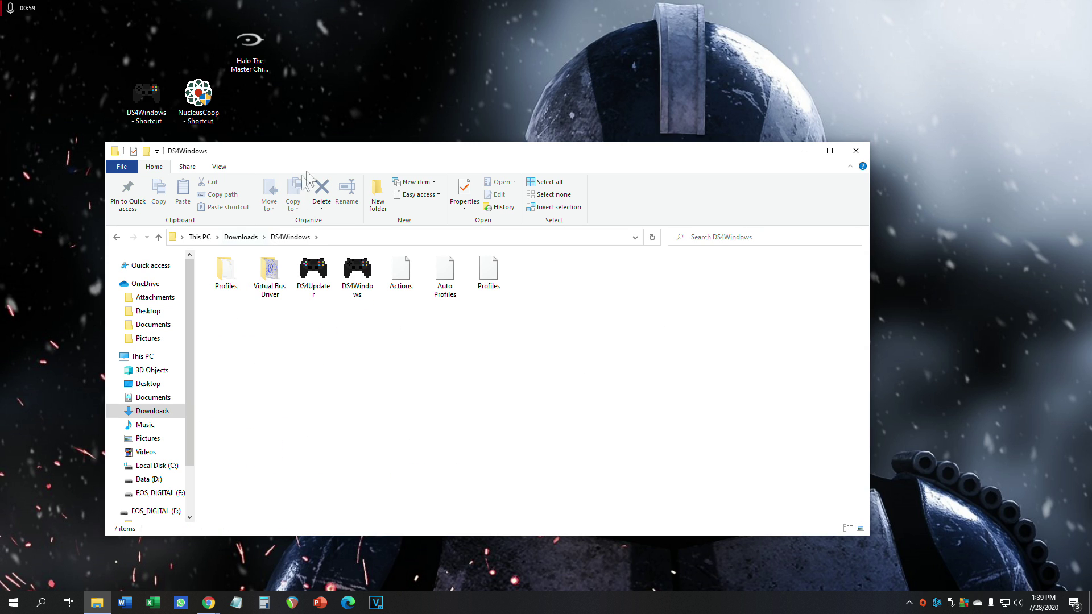
{"action": "left_click_drag", "start_coordinate": [328, 165], "coordinate": [488, 173]}
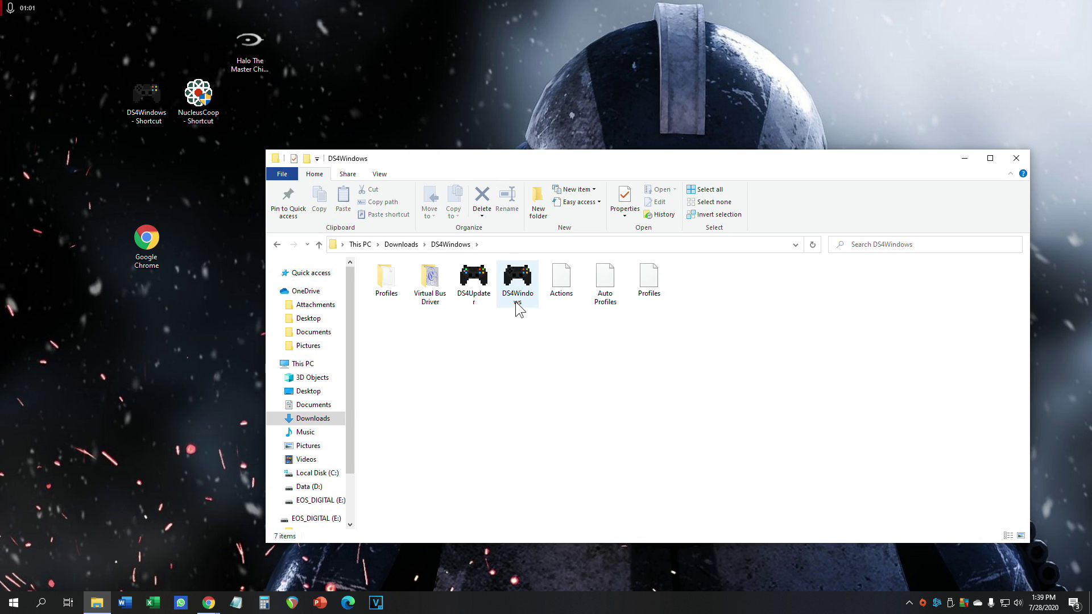
Step: Launch and close DS4Windows, and check it for updates with DS4Updater
{"action": "double_click", "coordinate": [517, 284]}
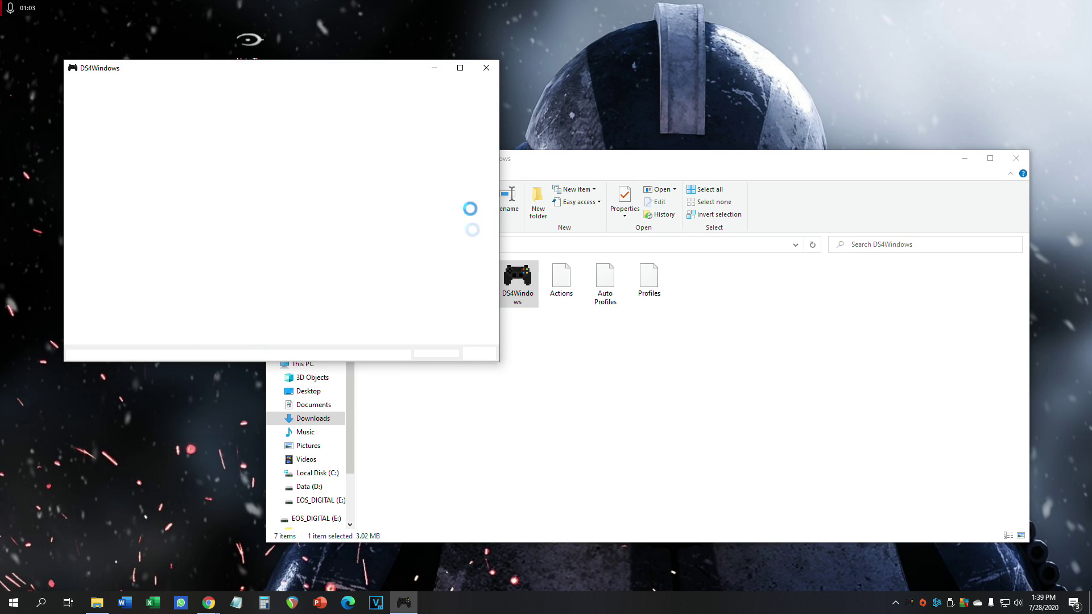
{"action": "left_click", "coordinate": [486, 67]}
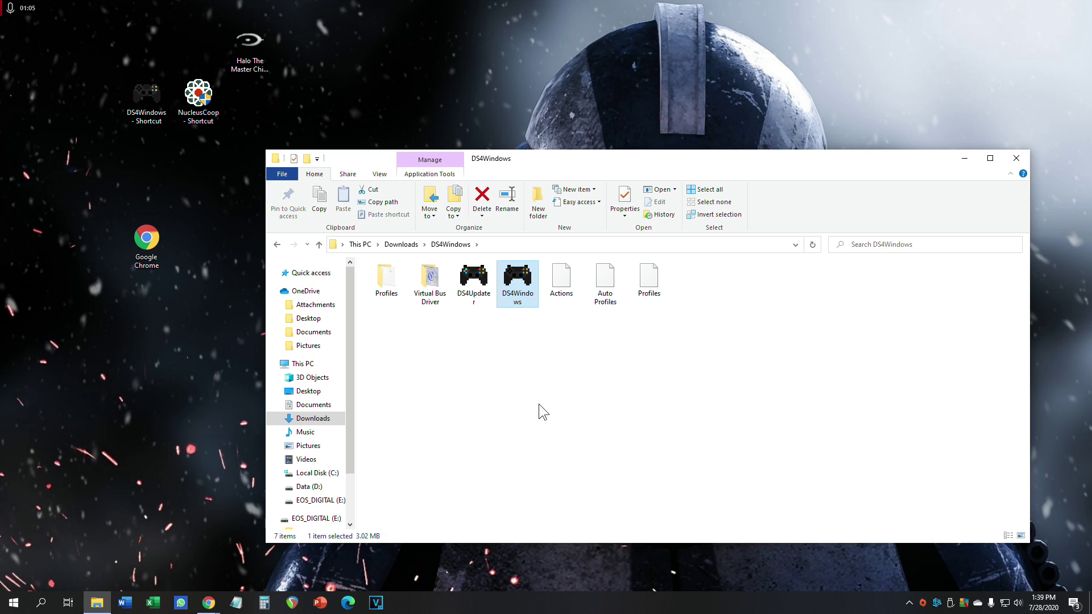
{"action": "double_click", "coordinate": [463, 295]}
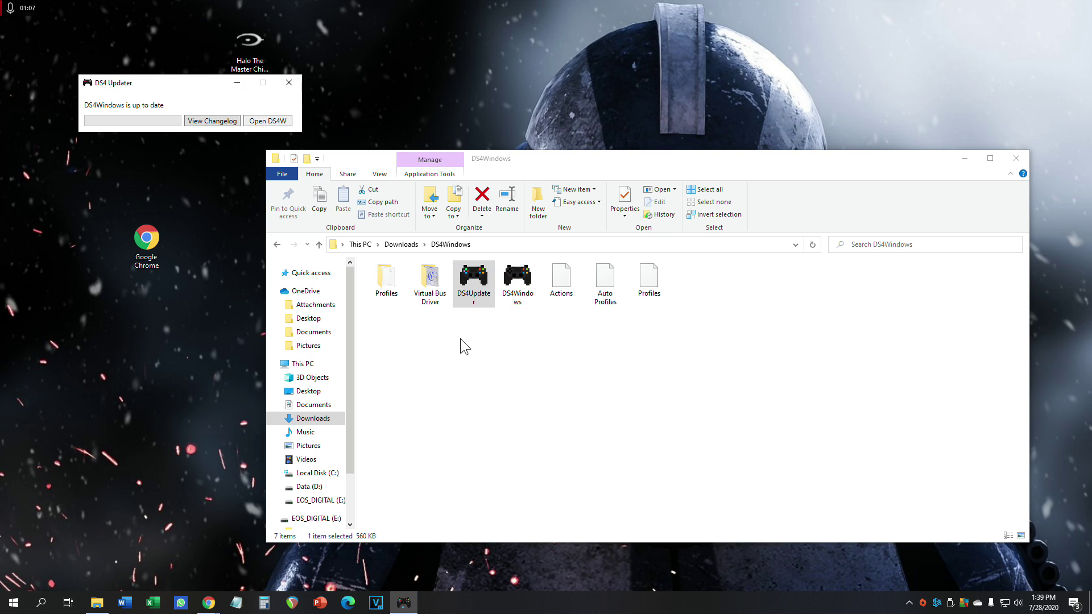
{"action": "left_click", "coordinate": [290, 83]}
Step: Launch DS4Windows from its folder, show its Controllers list and close the folder window
{"action": "left_click", "coordinate": [526, 296]}
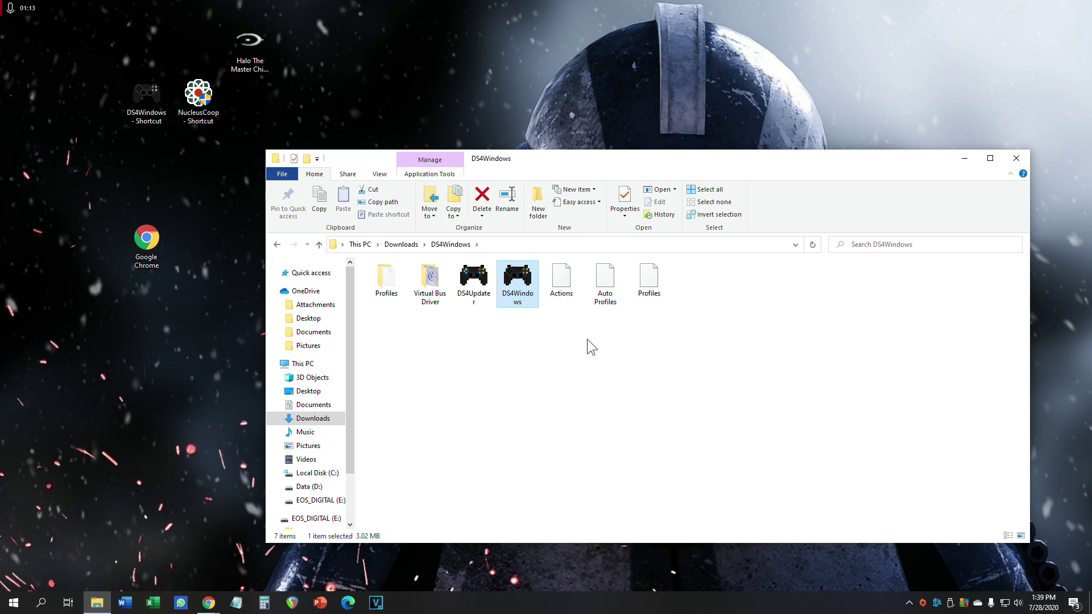
{"action": "double_click", "coordinate": [516, 305]}
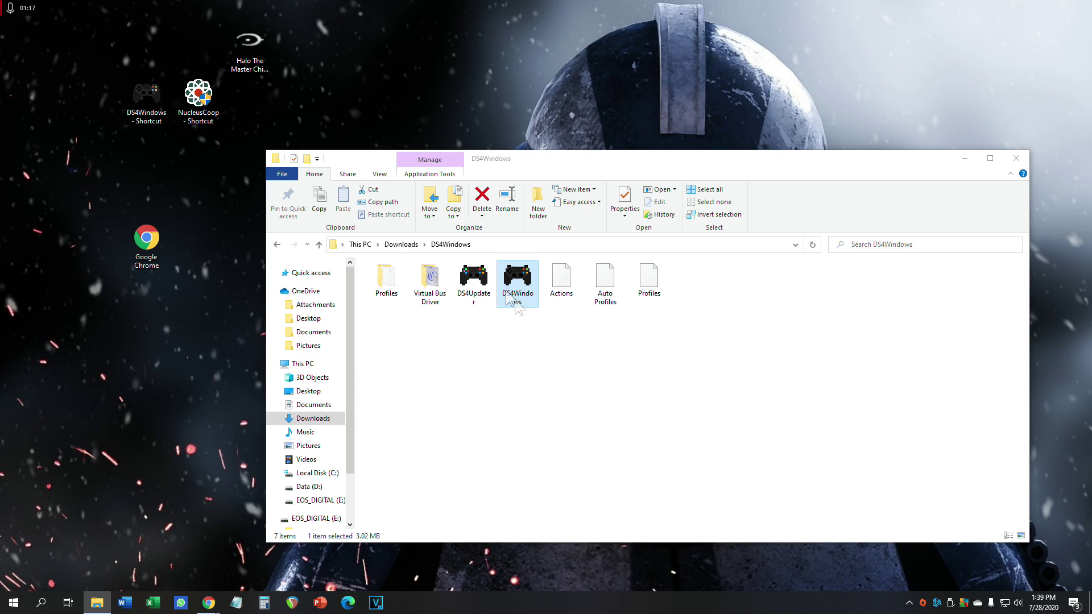
{"action": "left_click_drag", "start_coordinate": [246, 103], "coordinate": [420, 134]}
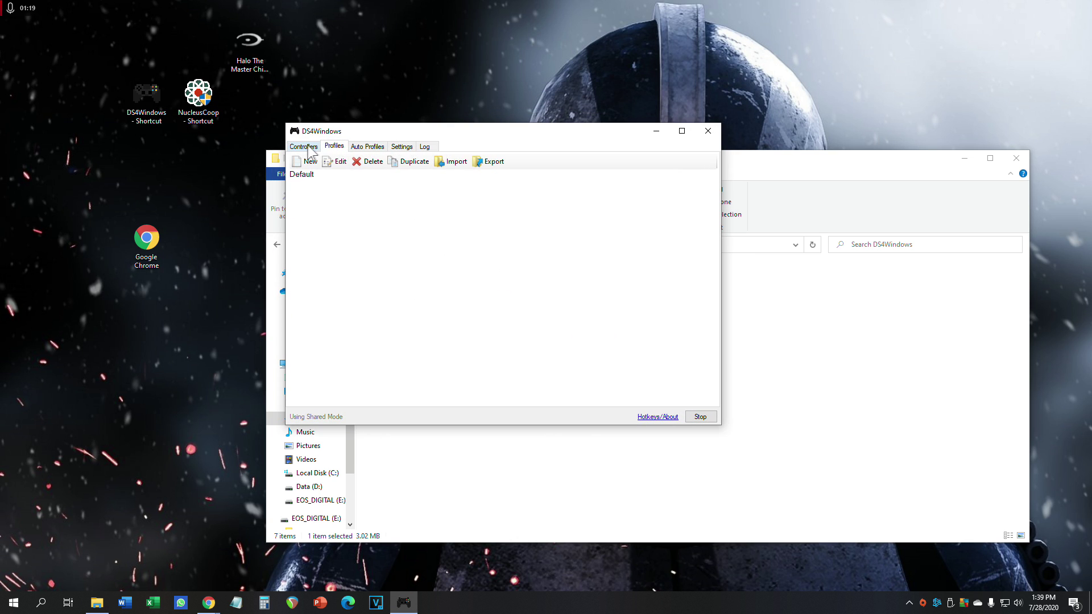
{"action": "left_click", "coordinate": [303, 143]}
{"action": "left_click_drag", "start_coordinate": [356, 131], "coordinate": [480, 185]}
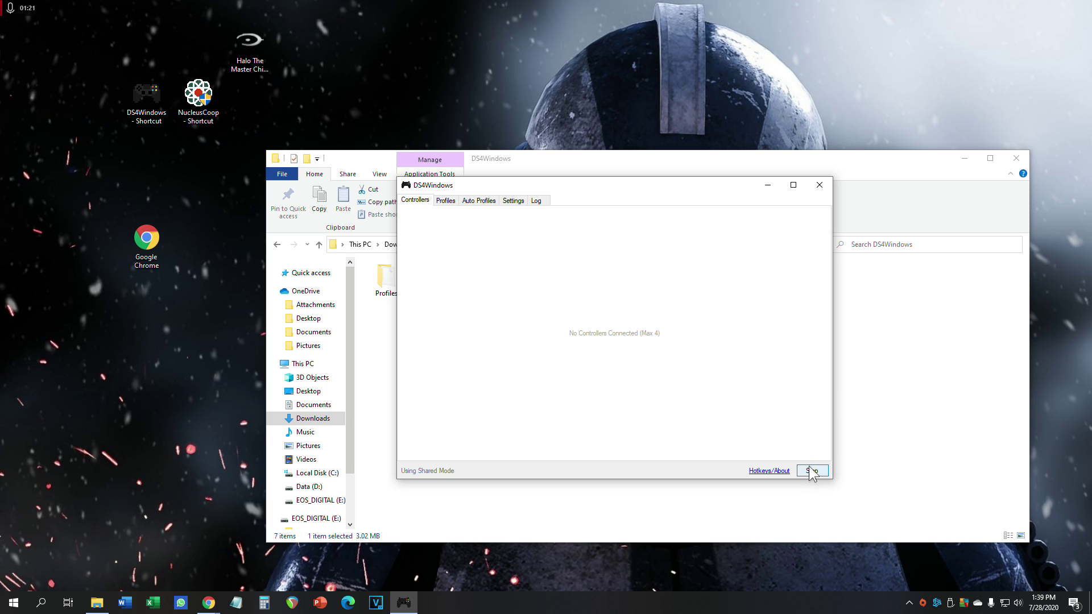
{"action": "left_click", "coordinate": [1016, 159]}
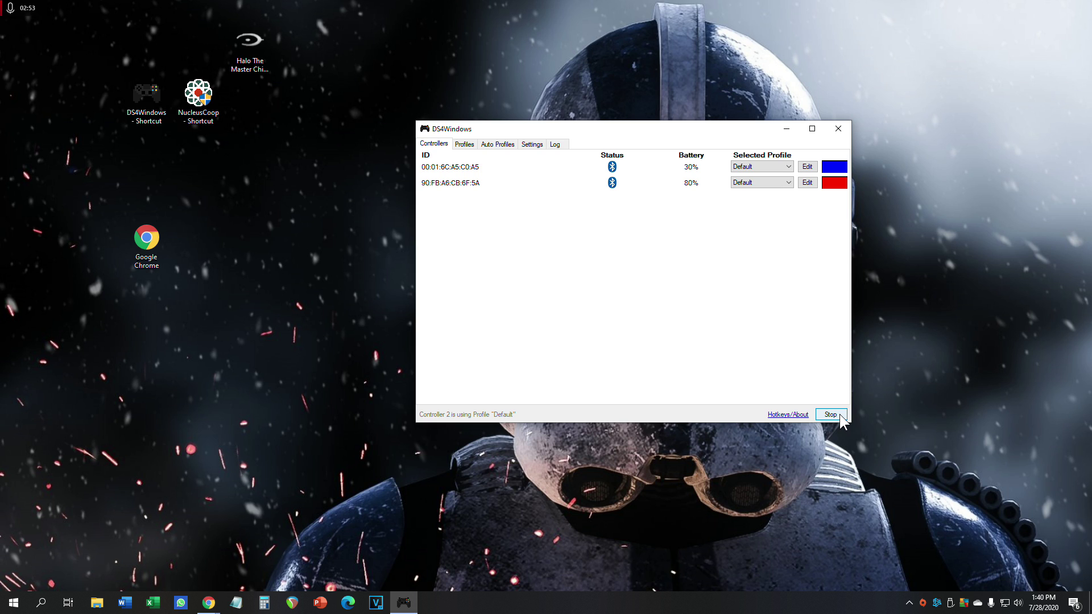
Step: Move the DS4Windows window aside, and view the Outlook free account page in Chrome before minimizing it
{"action": "left_click_drag", "start_coordinate": [612, 131], "coordinate": [544, 132]}
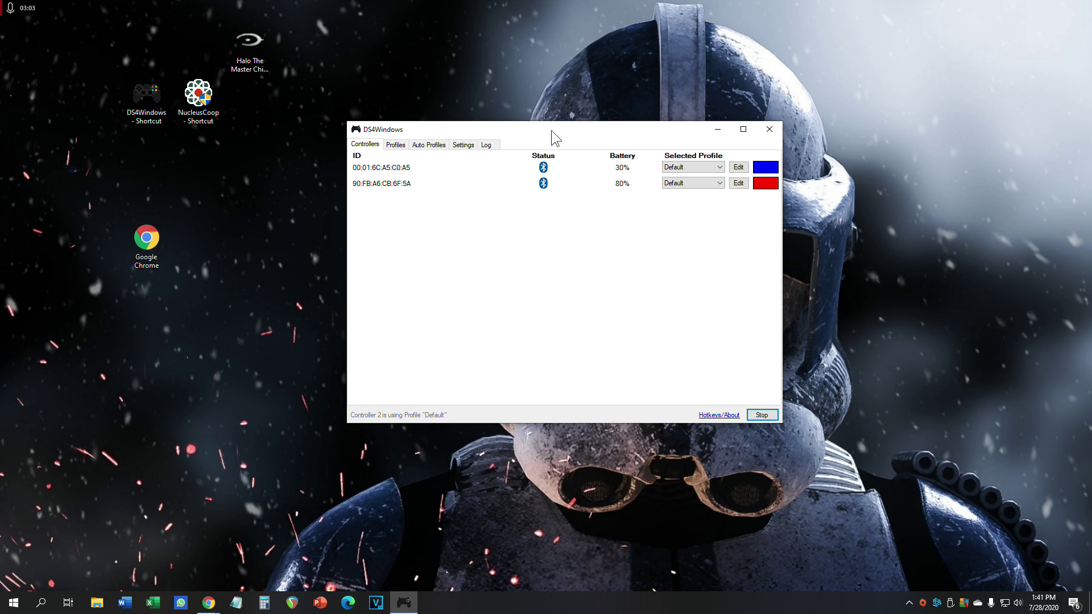
{"action": "left_click_drag", "start_coordinate": [598, 136], "coordinate": [820, 230]}
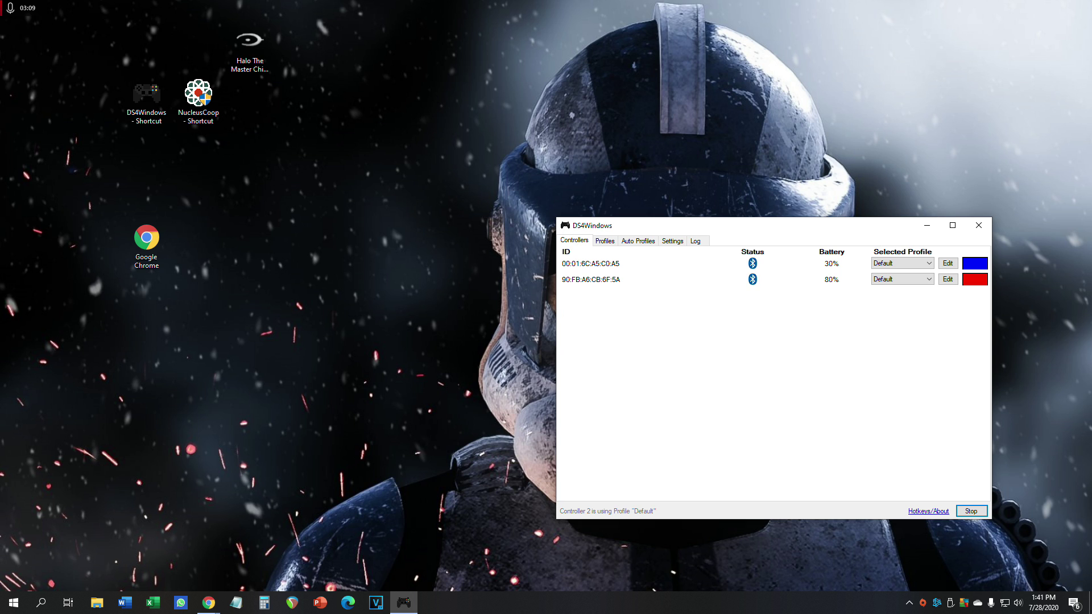
{"action": "key", "text": "alt+Tab"}
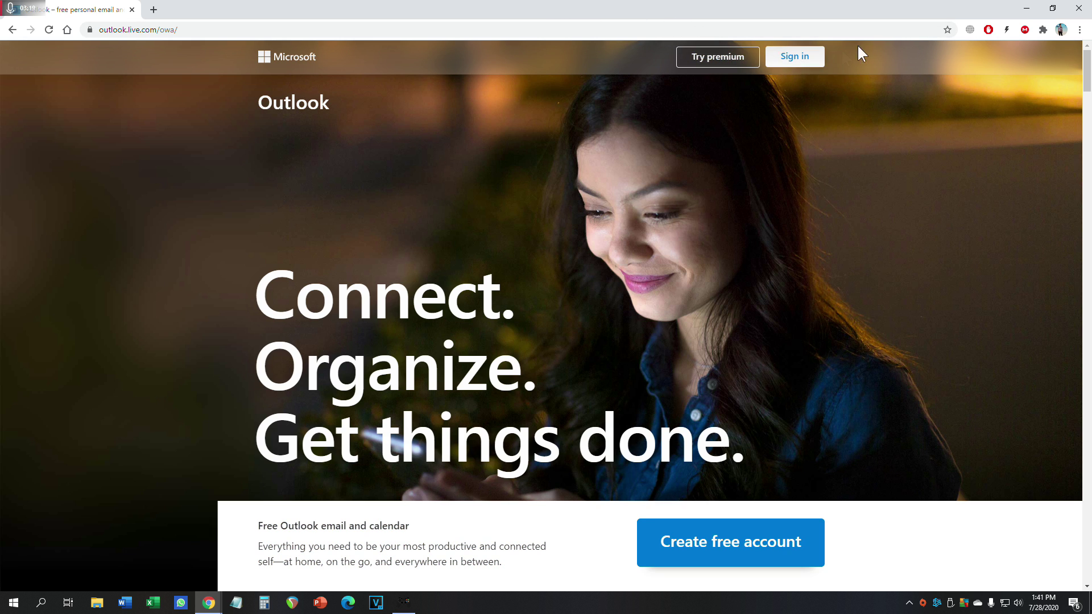
{"action": "left_click", "coordinate": [1027, 8]}
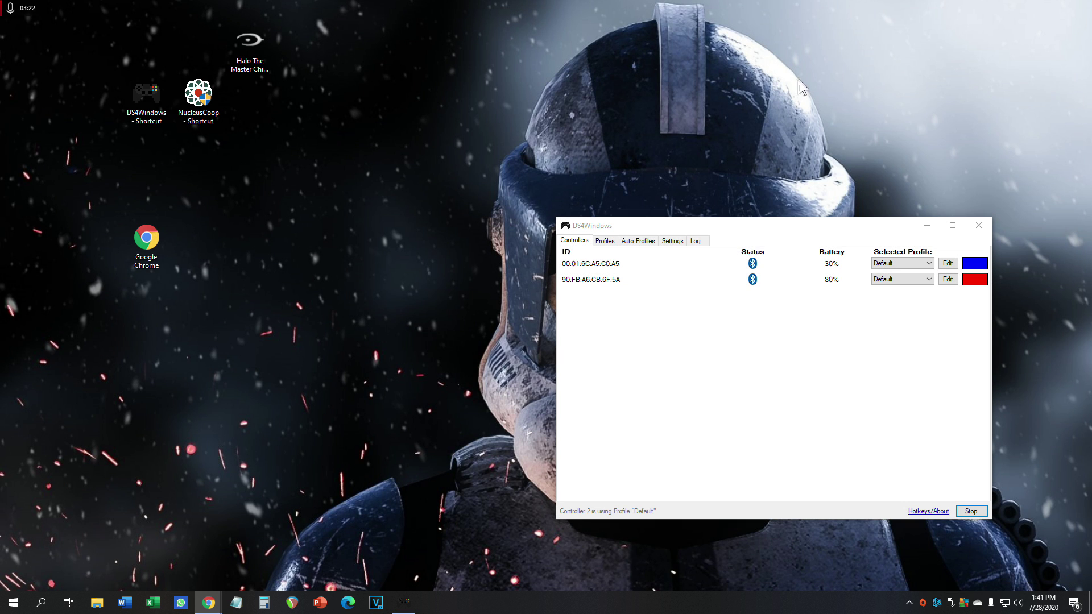
Step: Search Windows for "xbox" and launch Xbox Console Companion
{"action": "key", "text": "super"}
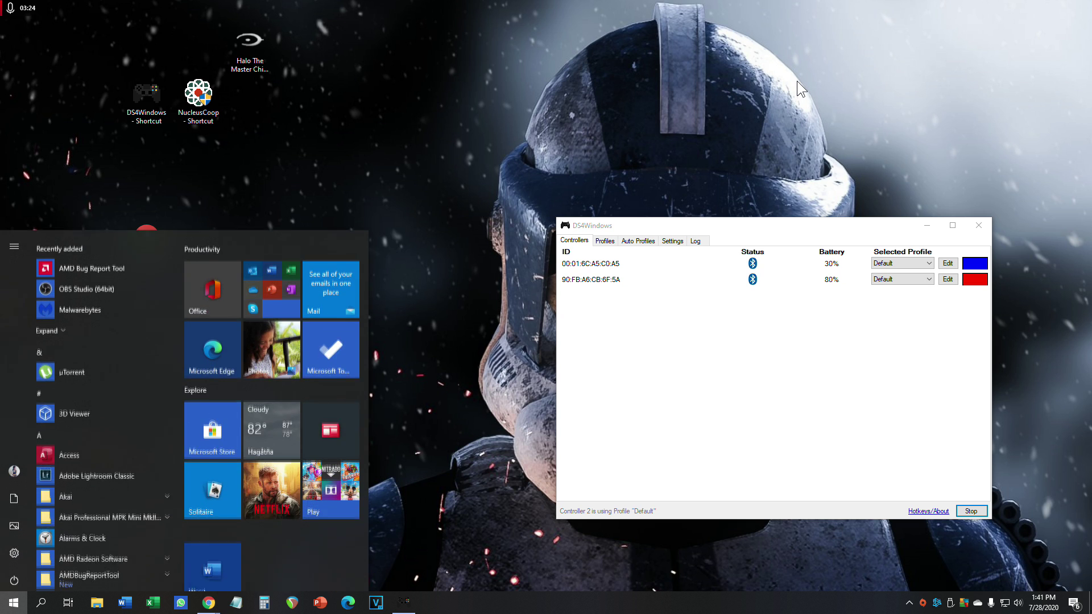
{"action": "type", "text": "xbox"}
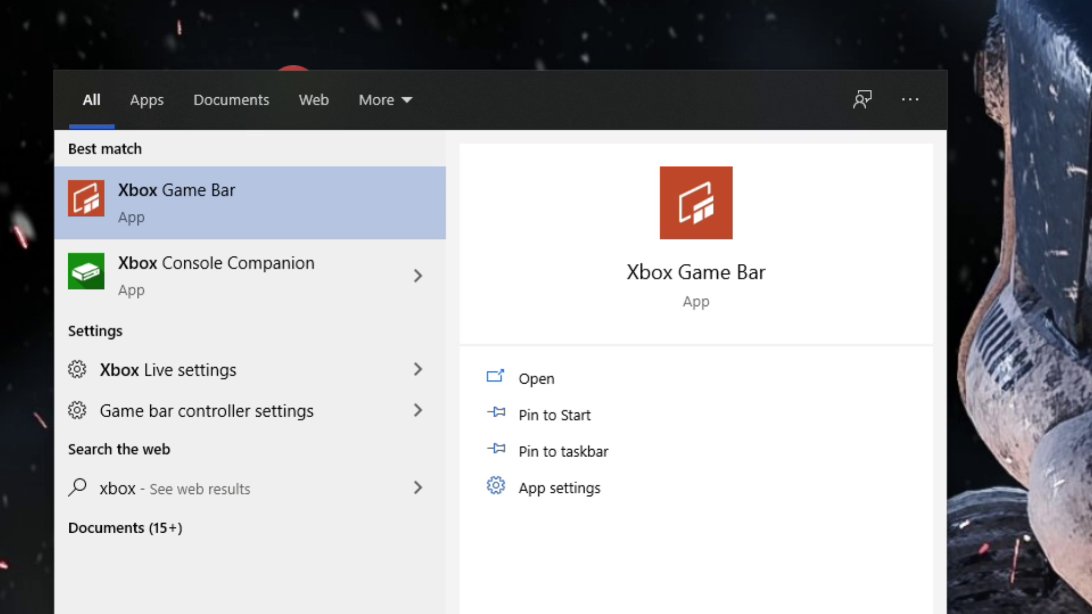
{"action": "key", "text": "Down"}
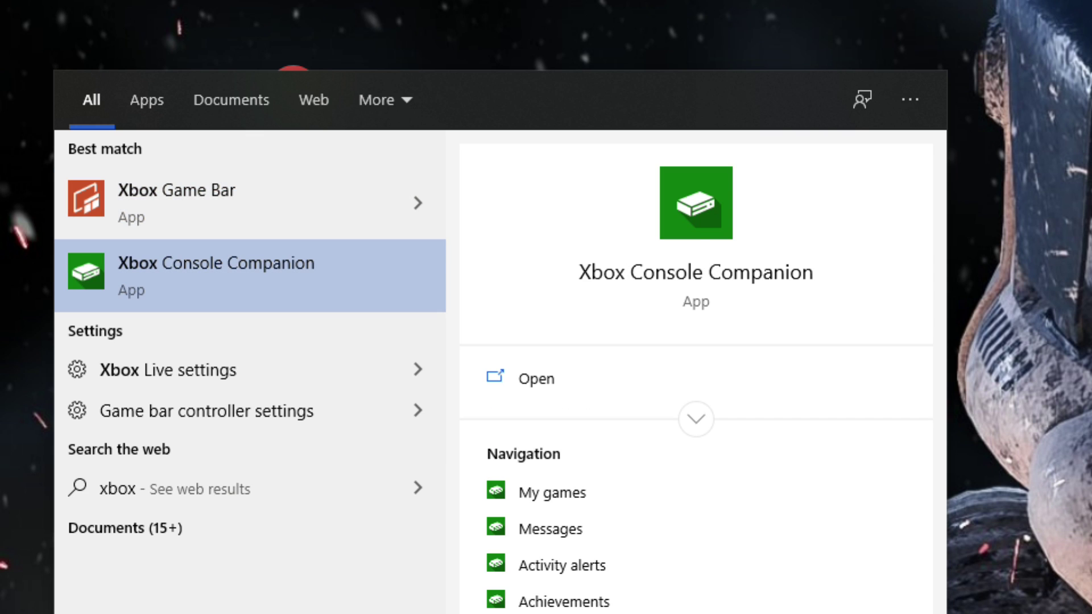
{"action": "key", "text": "Return"}
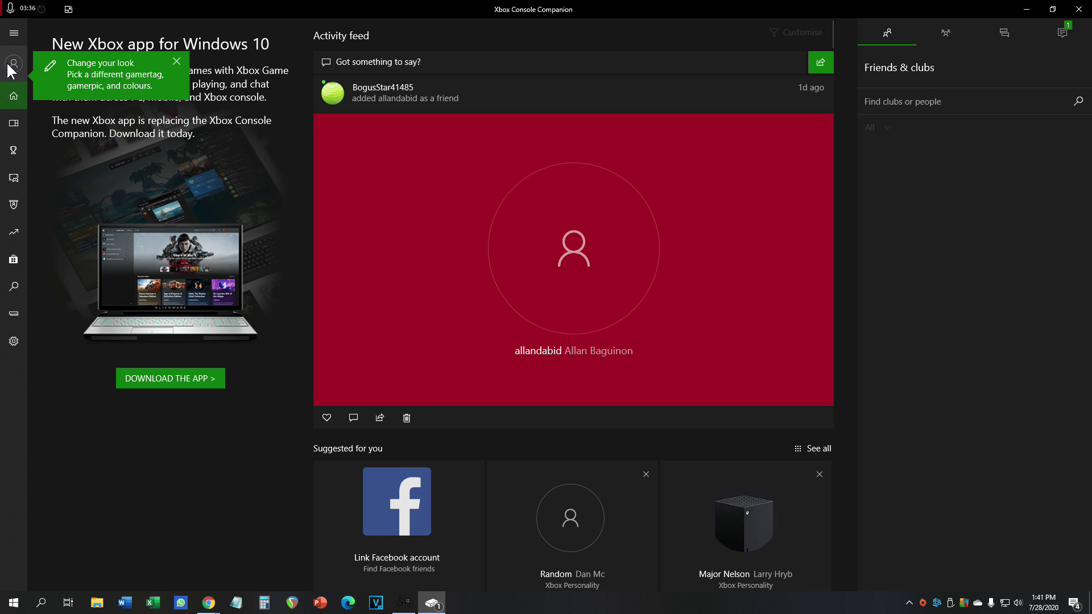
Step: Open the Xbox profile and switch the sign-in to the first listed Microsoft account
{"action": "left_click", "coordinate": [14, 64]}
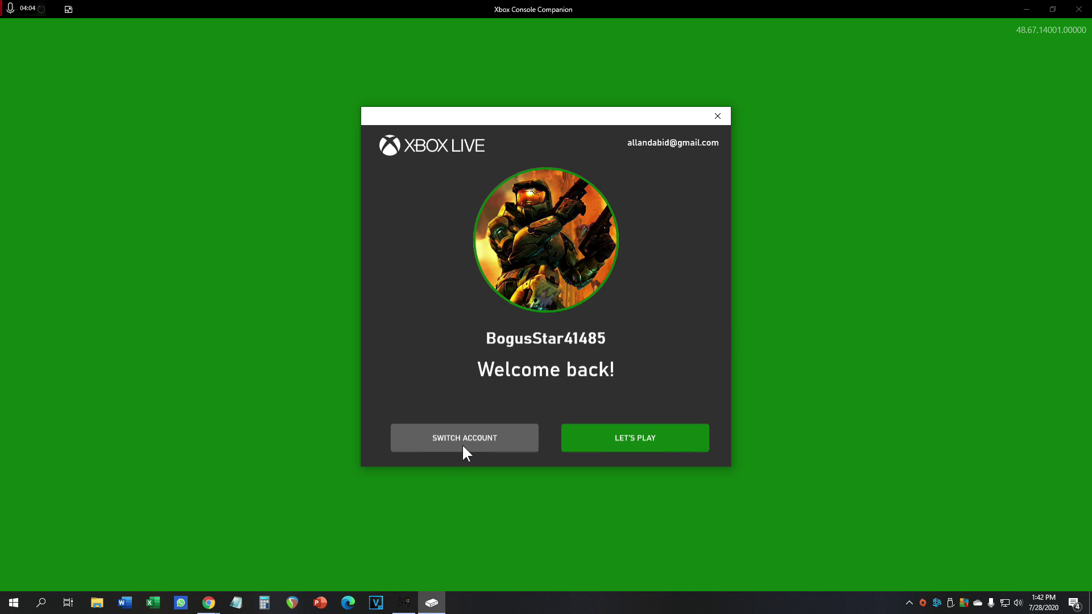
{"action": "left_click", "coordinate": [480, 440]}
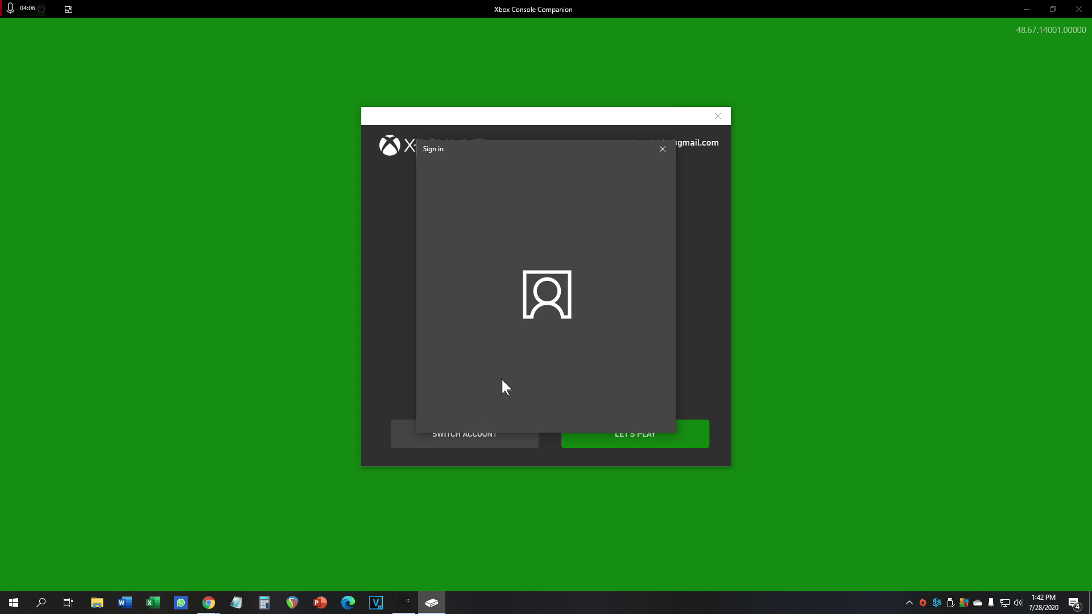
{"action": "left_click", "coordinate": [516, 269]}
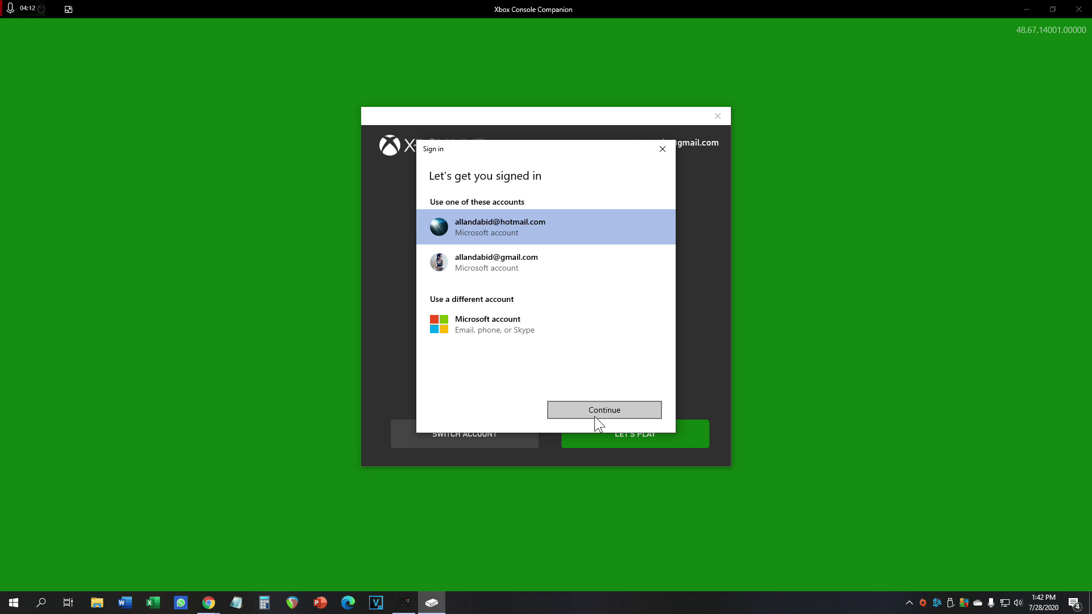
{"action": "left_click", "coordinate": [595, 410]}
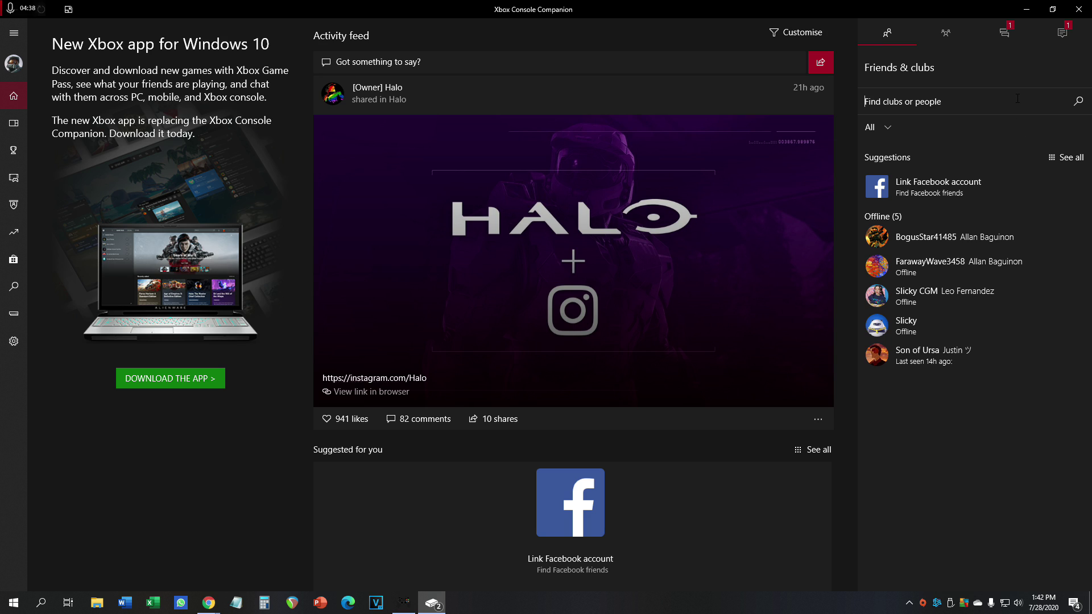
Step: Look up the other account's gamertag in the friends and clubs search, and close Xbox Console Companion
{"action": "type", "text": "bogusstar"}
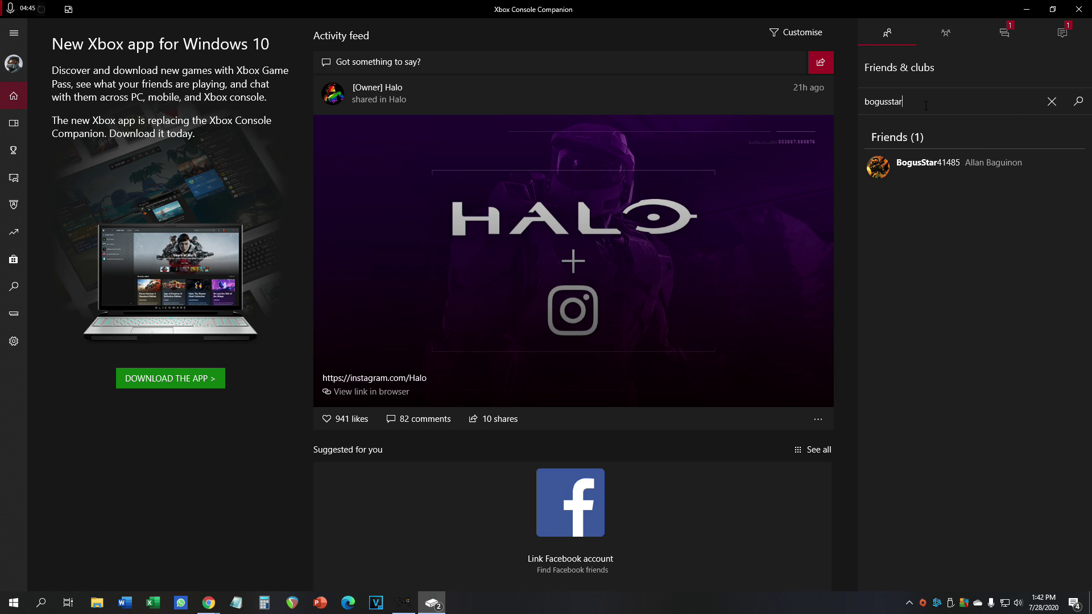
{"action": "left_click_drag", "start_coordinate": [926, 106], "coordinate": [851, 100]}
{"action": "key", "text": "BackSpace"}
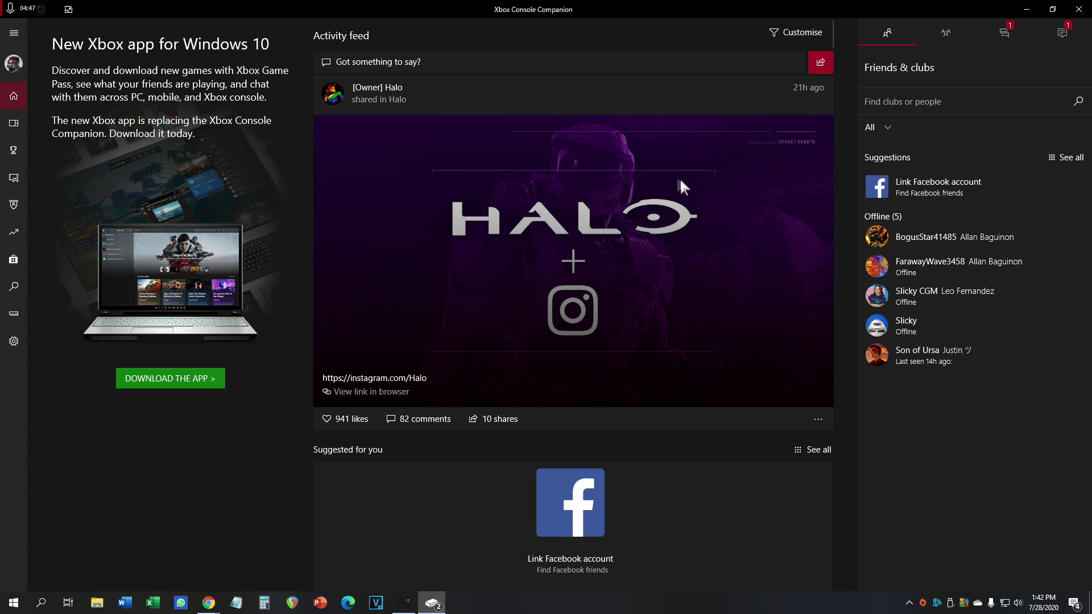
{"action": "left_click", "coordinate": [1087, 6]}
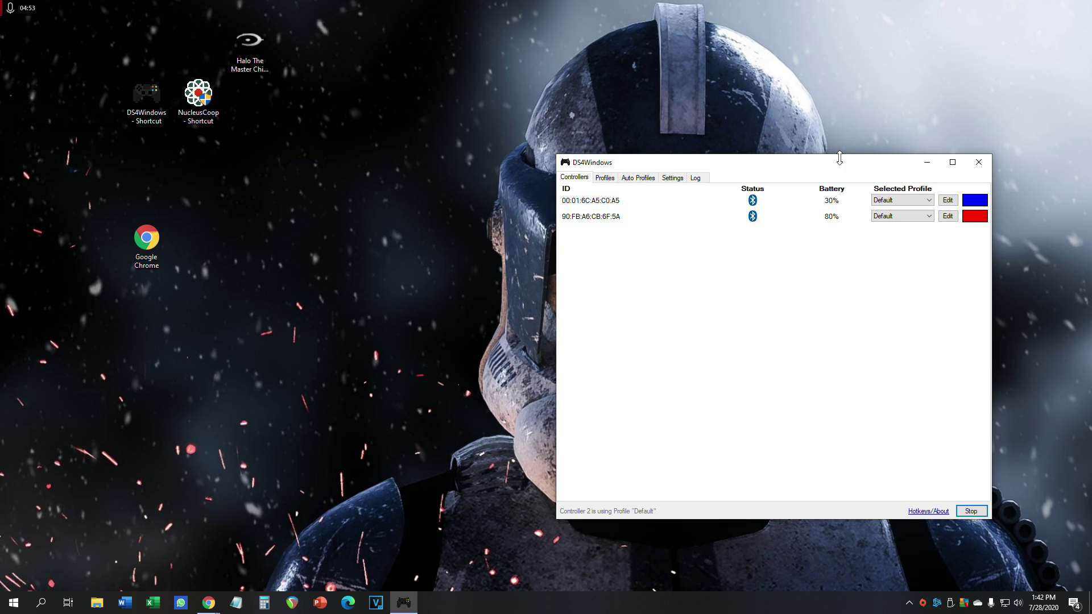
Step: Reduce the DS4Windows window's height and open the Downloads folder in File Explorer
{"action": "left_click_drag", "start_coordinate": [839, 155], "coordinate": [840, 237]}
{"action": "key", "text": "alt+Tab"}
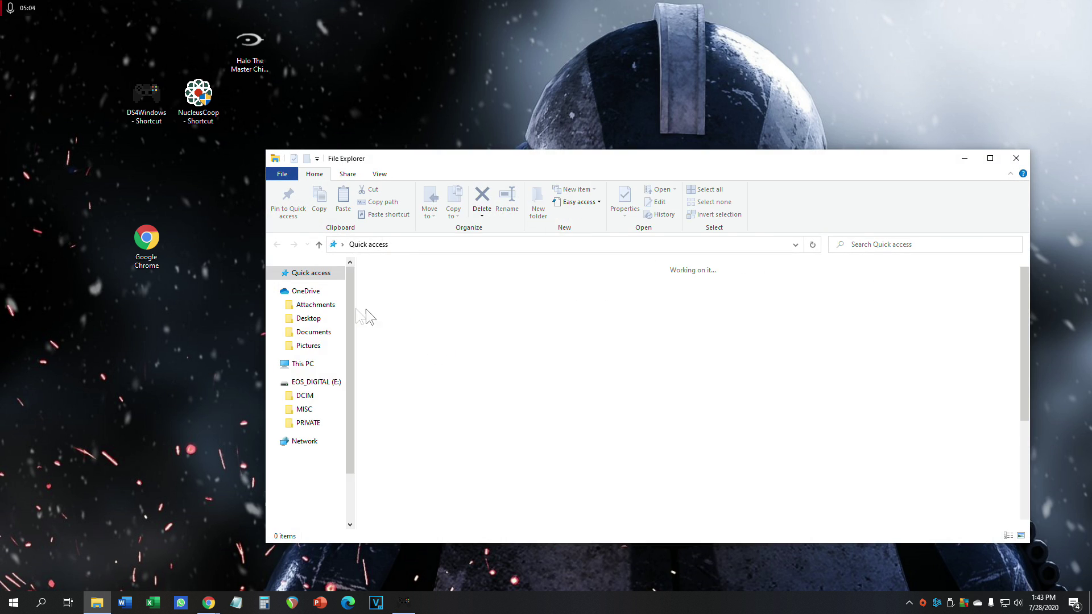
{"action": "left_click", "coordinate": [300, 394]}
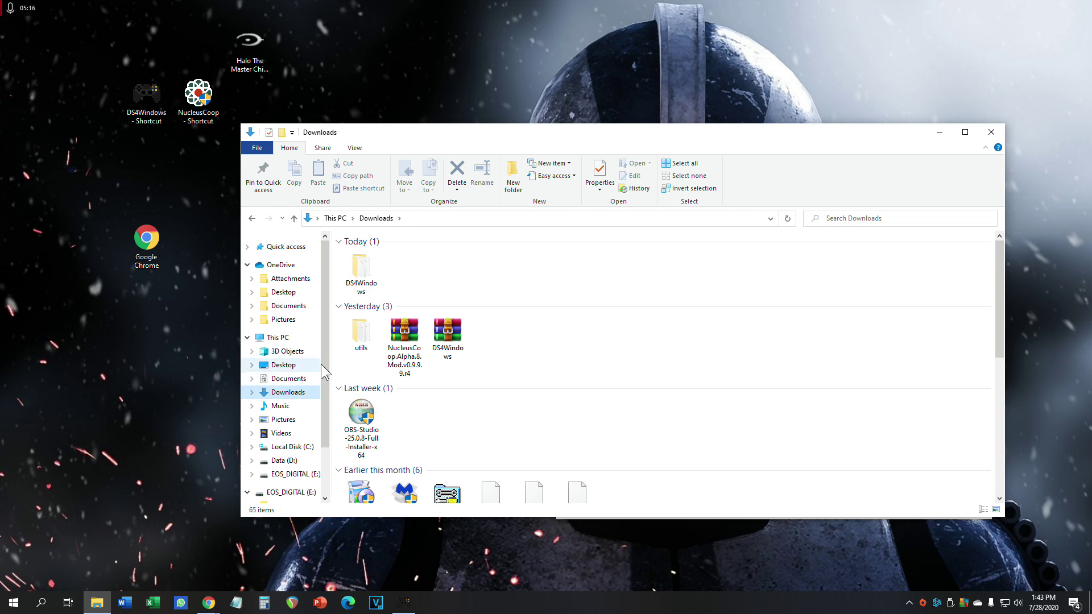
Step: Extract the NucleusCoop.Alpha.8.Mod.v0.9.9.9.r4 archive in Downloads to its own folder and select the extracted folder
{"action": "left_click", "coordinate": [405, 356]}
{"action": "right_click", "coordinate": [410, 375]}
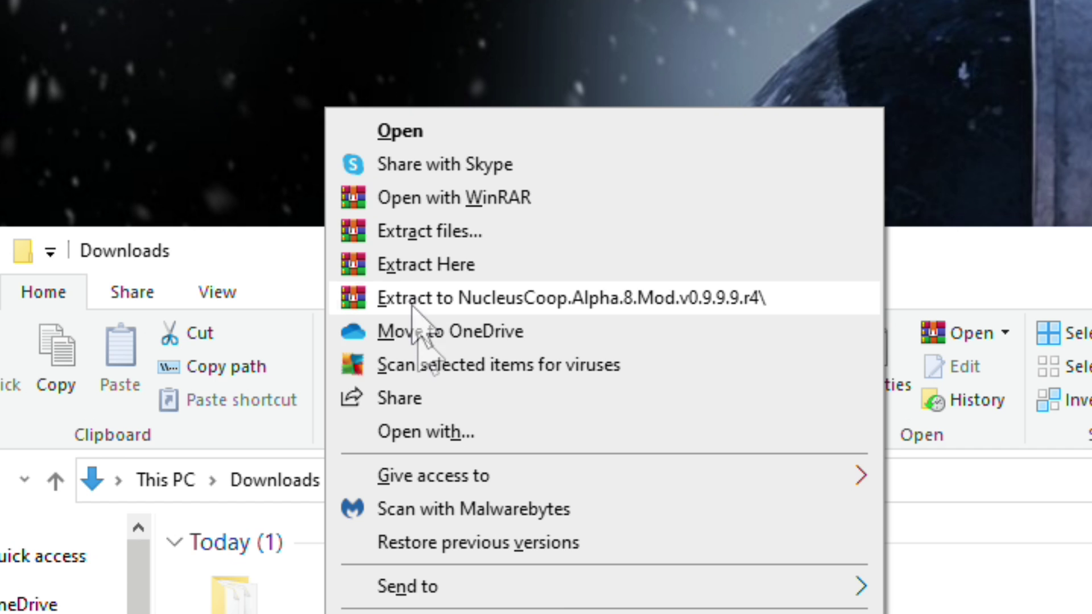
{"action": "right_click", "coordinate": [360, 609]}
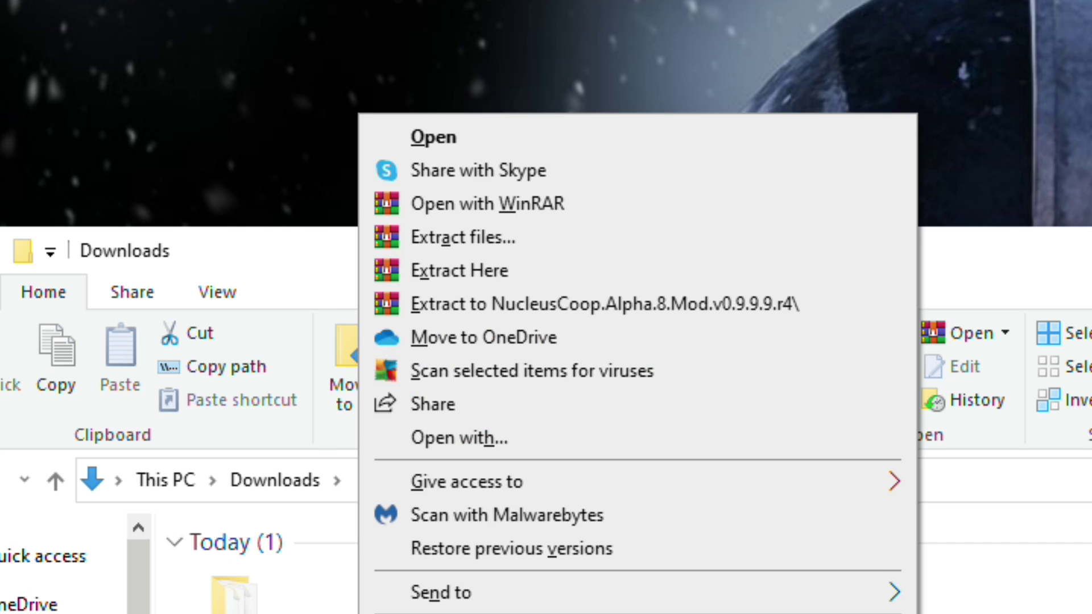
{"action": "left_click", "coordinate": [547, 308]}
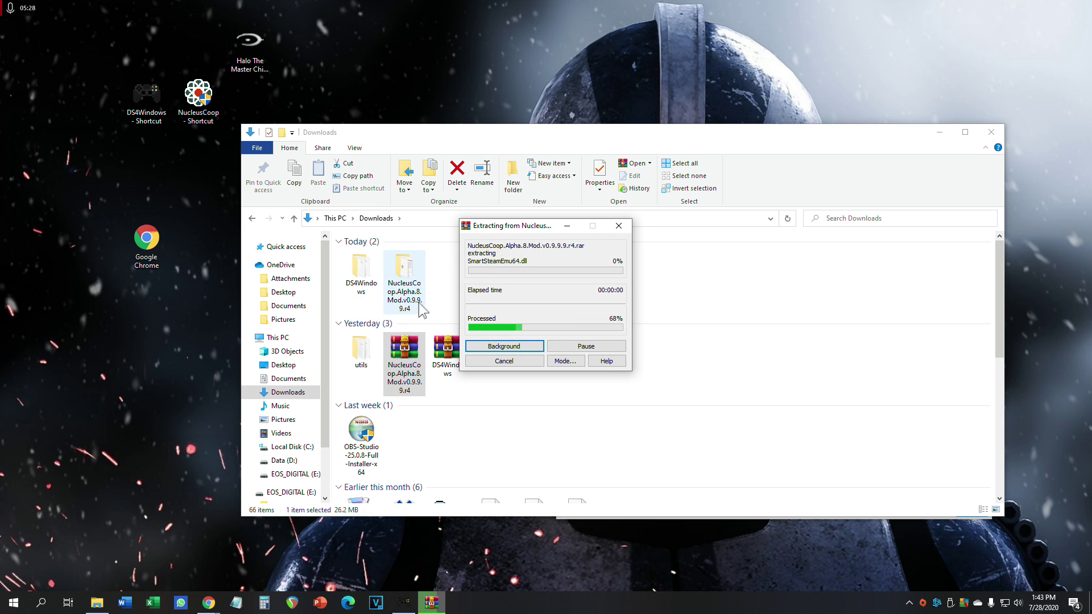
{"action": "left_click", "coordinate": [407, 297]}
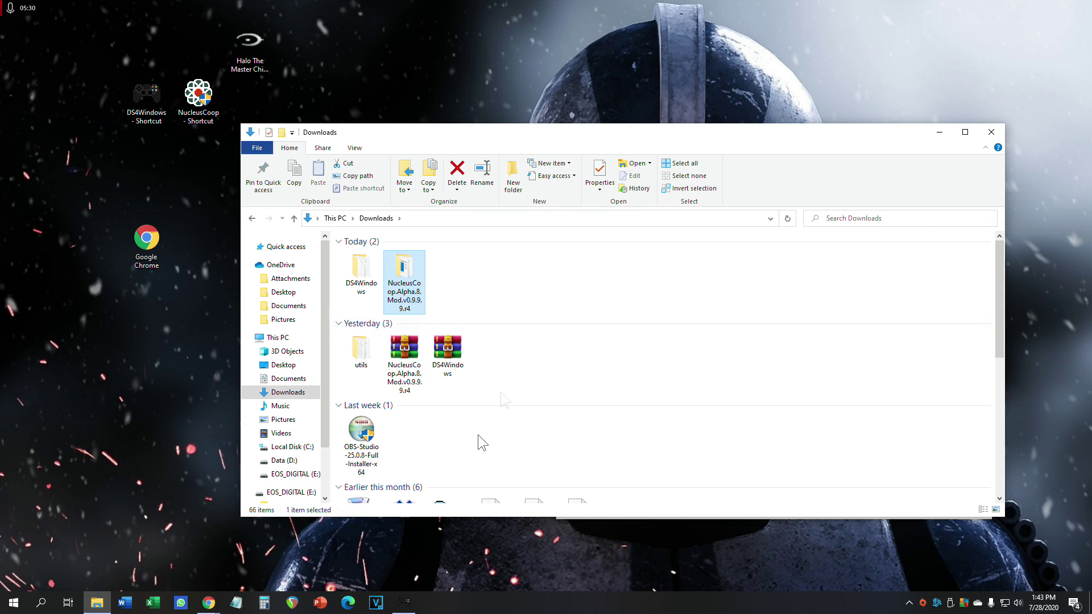
Step: Move the Downloads window aside, and open the local files of Halo: The Master Chief Collection from the Steam library
{"action": "left_click_drag", "start_coordinate": [555, 137], "coordinate": [383, 151]}
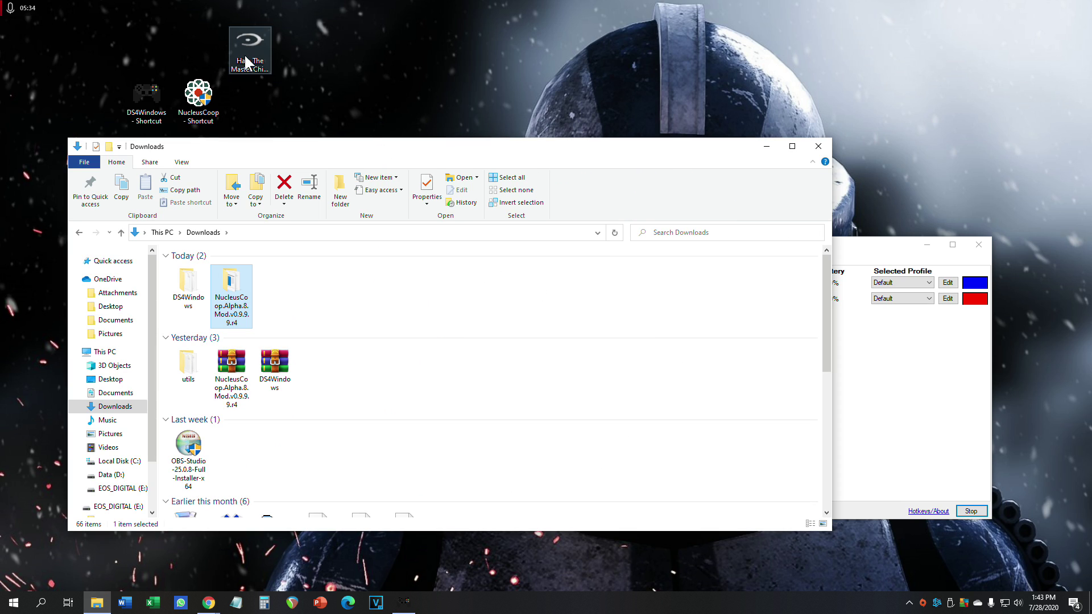
{"action": "left_click", "coordinate": [908, 602]}
{"action": "double_click", "coordinate": [875, 557]}
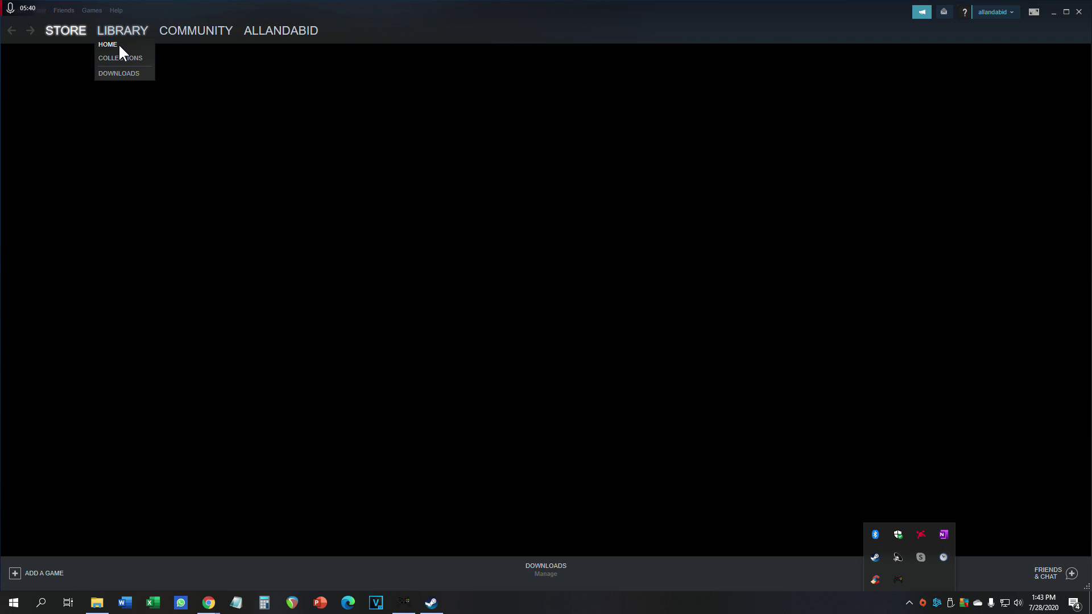
{"action": "left_click", "coordinate": [118, 44]}
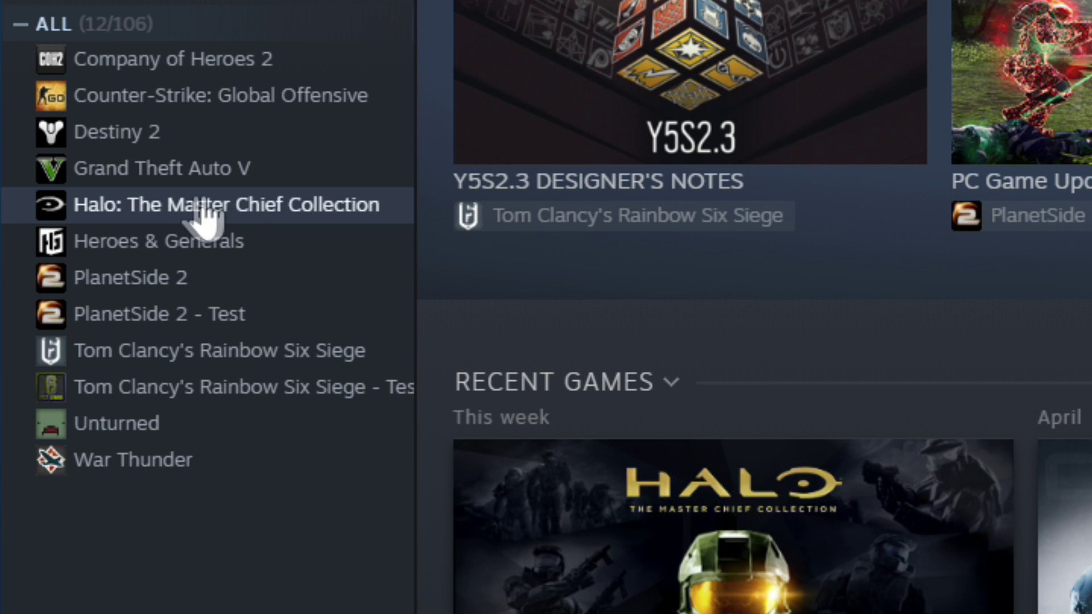
{"action": "right_click", "coordinate": [240, 201]}
{"action": "mouse_move", "coordinate": [280, 353]}
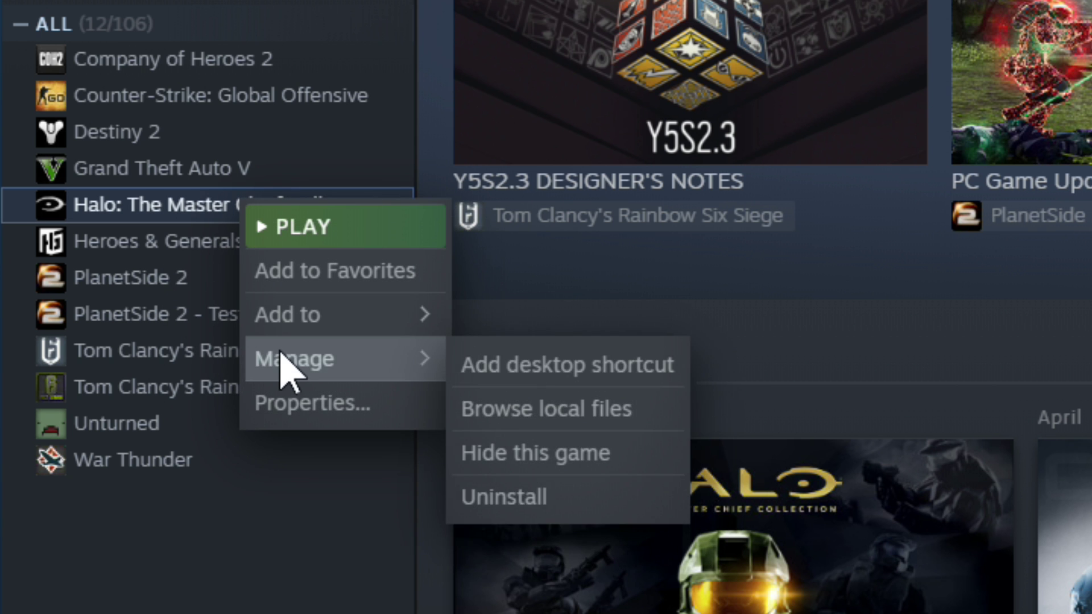
{"action": "left_click", "coordinate": [519, 419]}
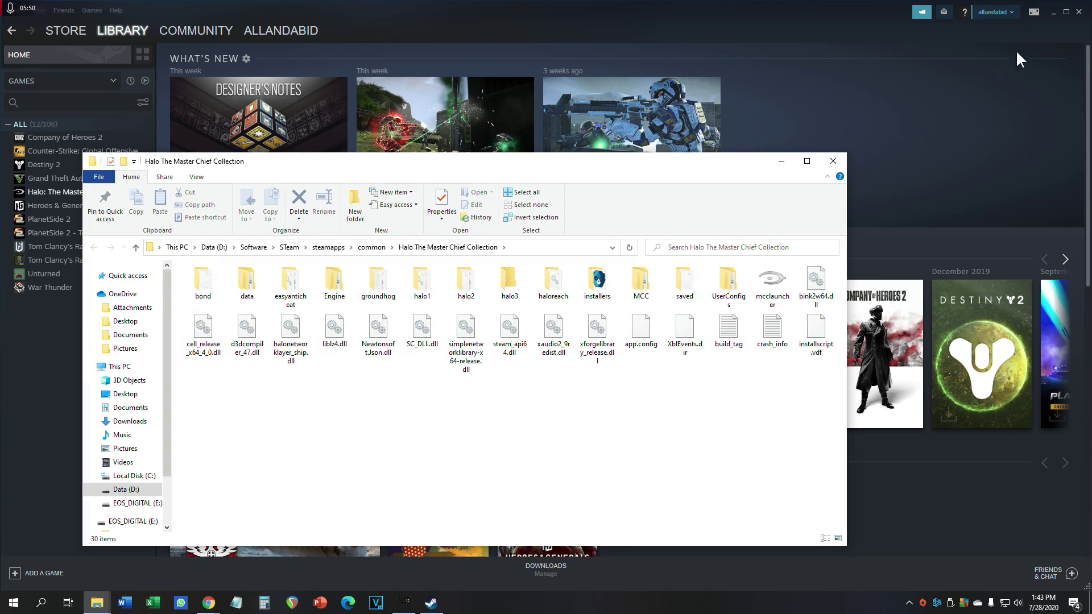
Step: Minimize Steam and place the Halo game folder window beside Downloads, with the extracted NucleusCoop folder in front
{"action": "left_click", "coordinate": [1050, 9]}
{"action": "left_click_drag", "start_coordinate": [360, 162], "coordinate": [562, 97]}
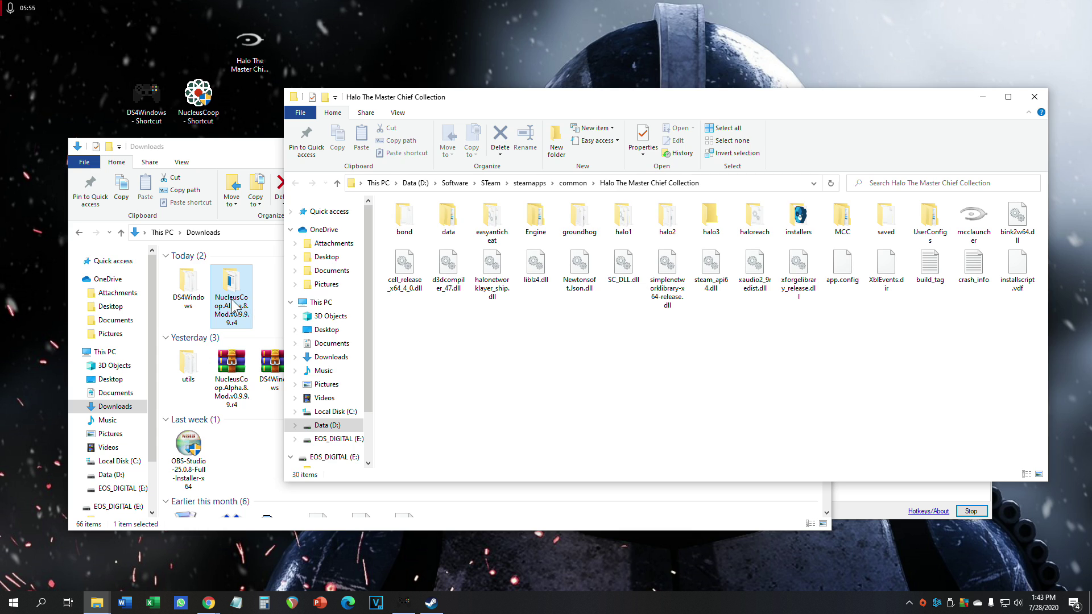
{"action": "left_click", "coordinate": [237, 294]}
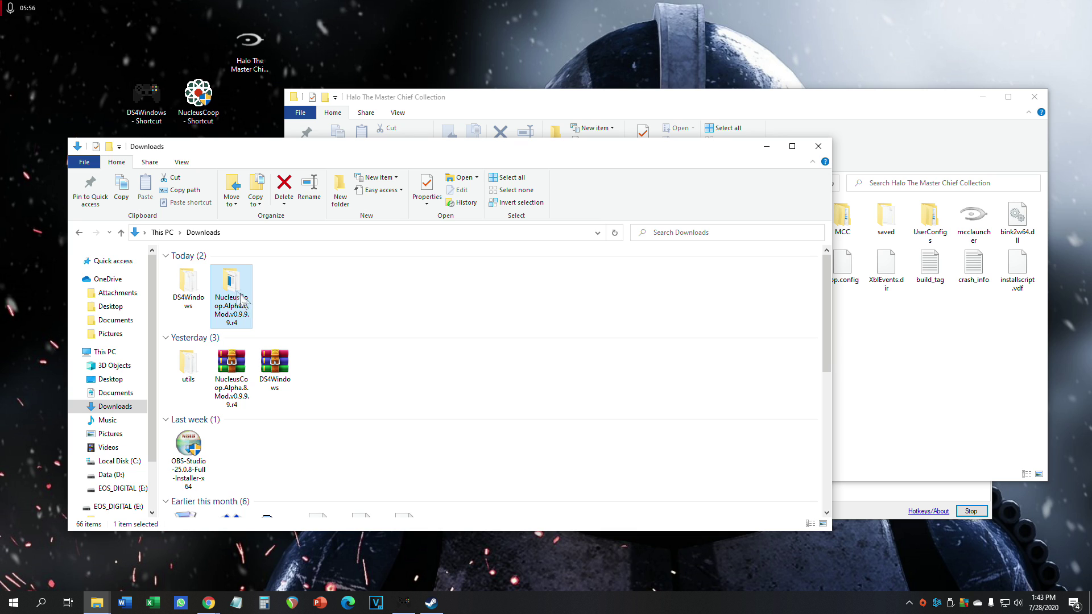
Step: View the Data (D:) and Local Disk (C:) drives as possible locations for the NucleusCoop folder, returning to Data (D:)
{"action": "left_click", "coordinate": [948, 313]}
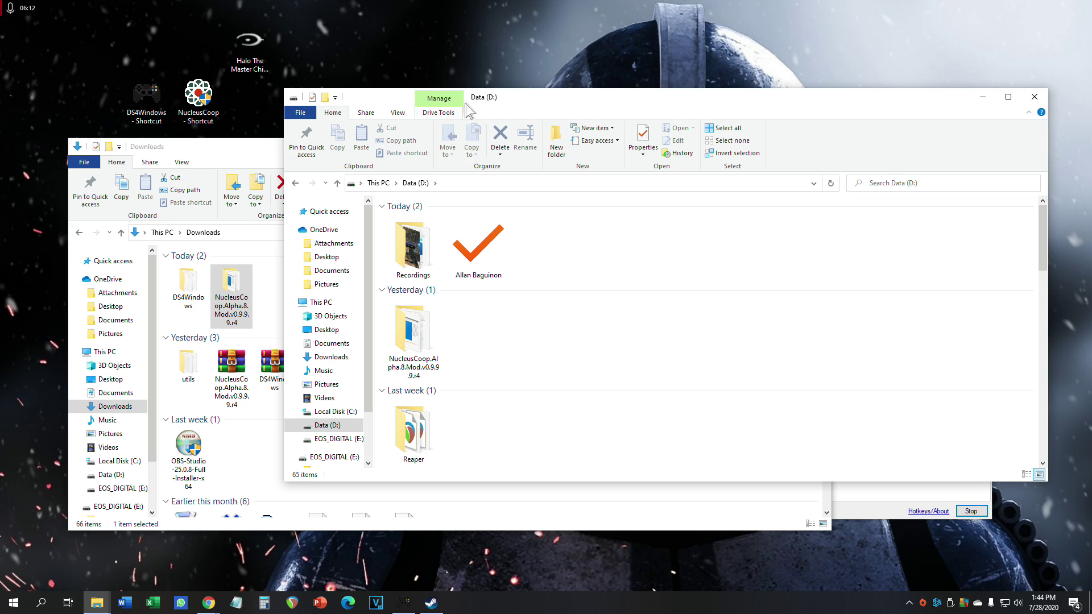
{"action": "left_click_drag", "start_coordinate": [455, 108], "coordinate": [565, 111]}
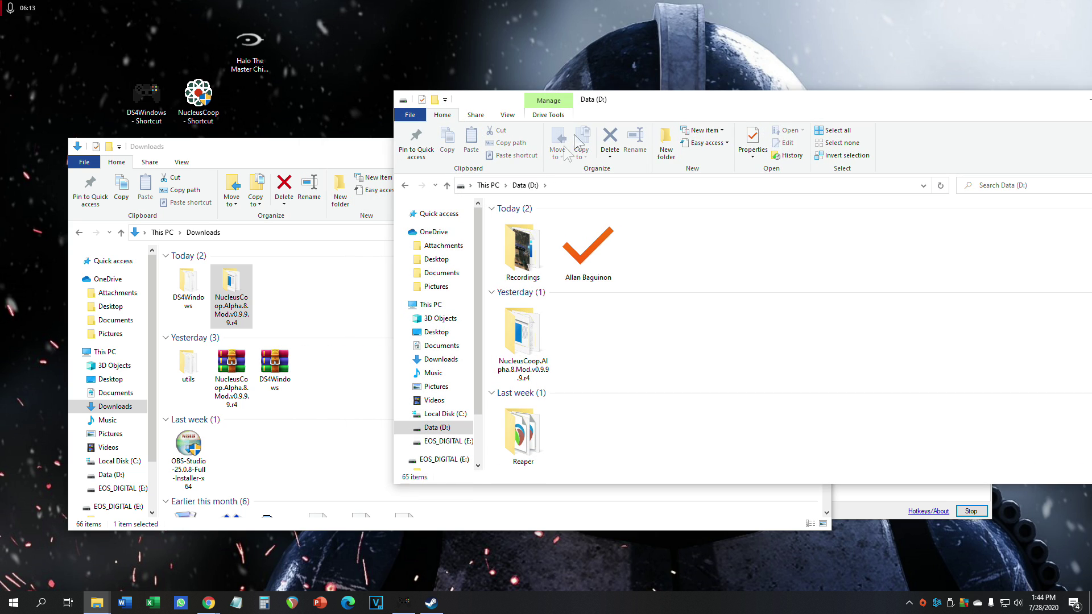
{"action": "left_click", "coordinate": [444, 413]}
{"action": "left_click_drag", "start_coordinate": [486, 292], "coordinate": [268, 251]}
{"action": "left_click", "coordinate": [405, 185]}
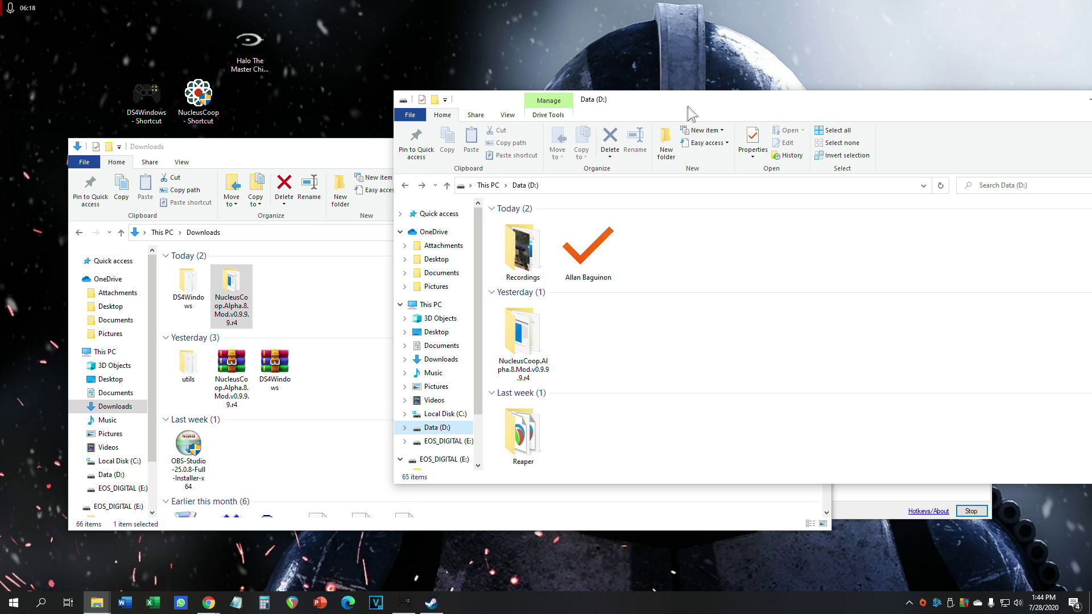
Step: Move the Data (D:) window back into view and open its NucleusCoop.Alpha.8.Mod.v0.9.9.9.r4 folder
{"action": "left_click_drag", "start_coordinate": [688, 108], "coordinate": [569, 102]}
{"action": "scroll", "coordinate": [469, 285], "scroll_direction": "down", "scroll_amount": 2}
{"action": "scroll", "coordinate": [423, 264], "scroll_direction": "up", "scroll_amount": 2}
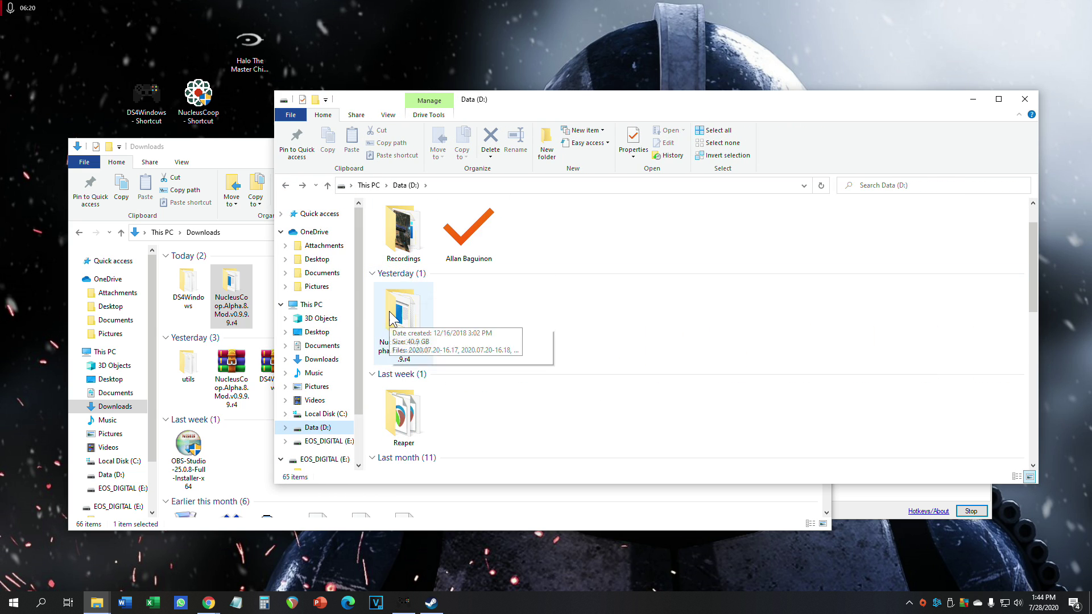
{"action": "double_click", "coordinate": [390, 315]}
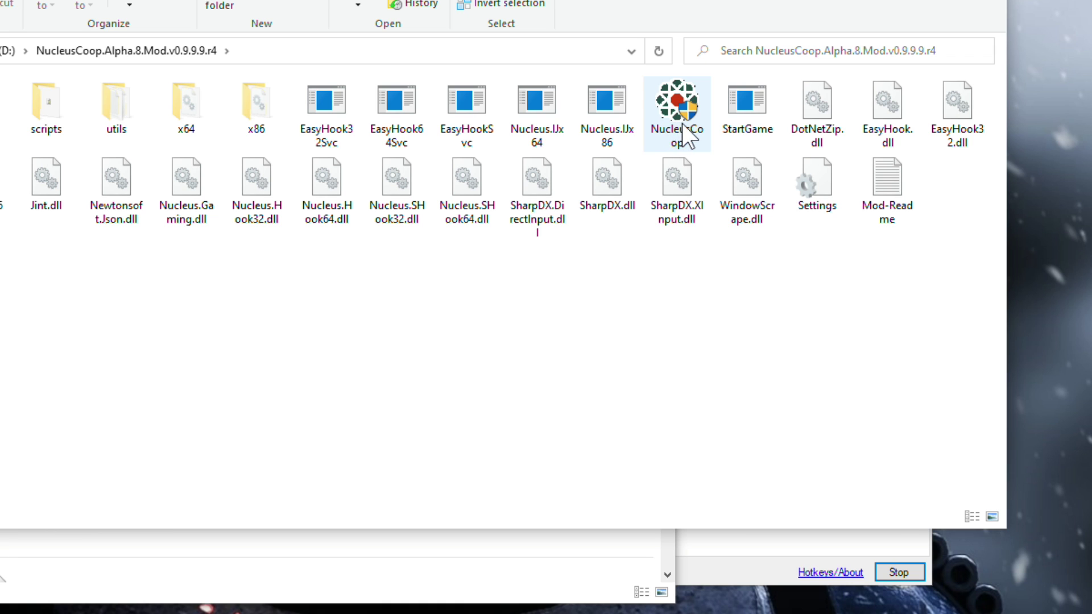
Step: Check the run-as-administrator option in the NucleusCoop application's compatibility properties, and close the properties and the Downloads window
{"action": "right_click", "coordinate": [679, 123]}
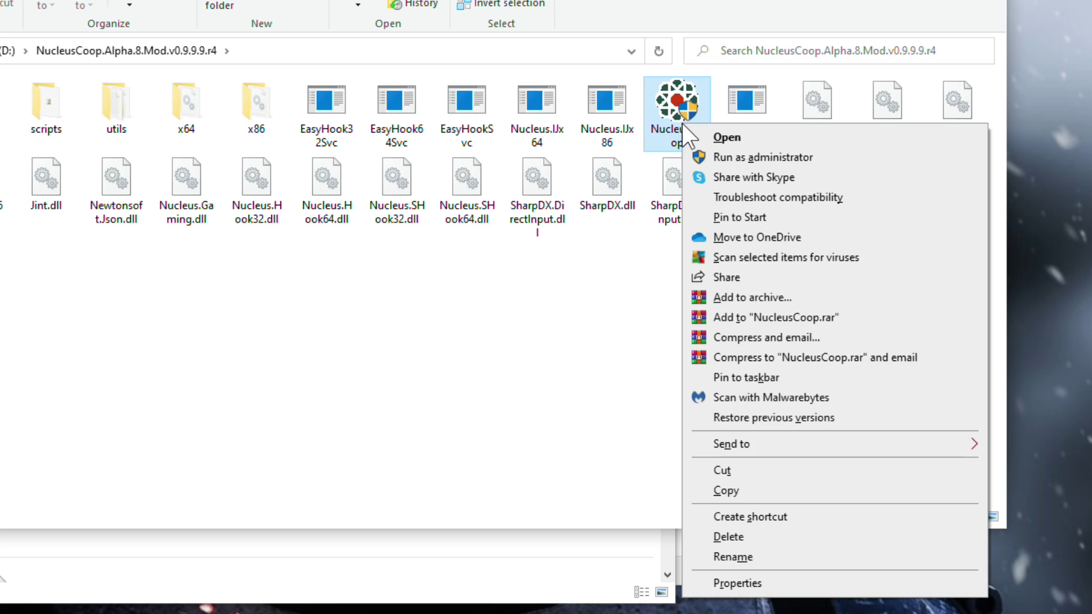
{"action": "left_click", "coordinate": [803, 585]}
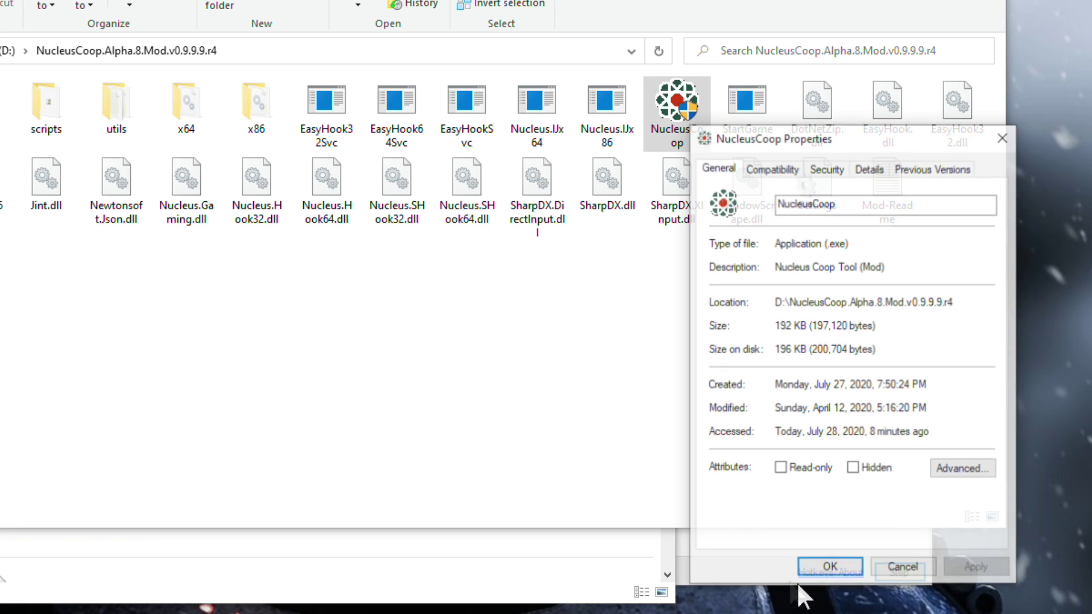
{"action": "left_click", "coordinate": [772, 167]}
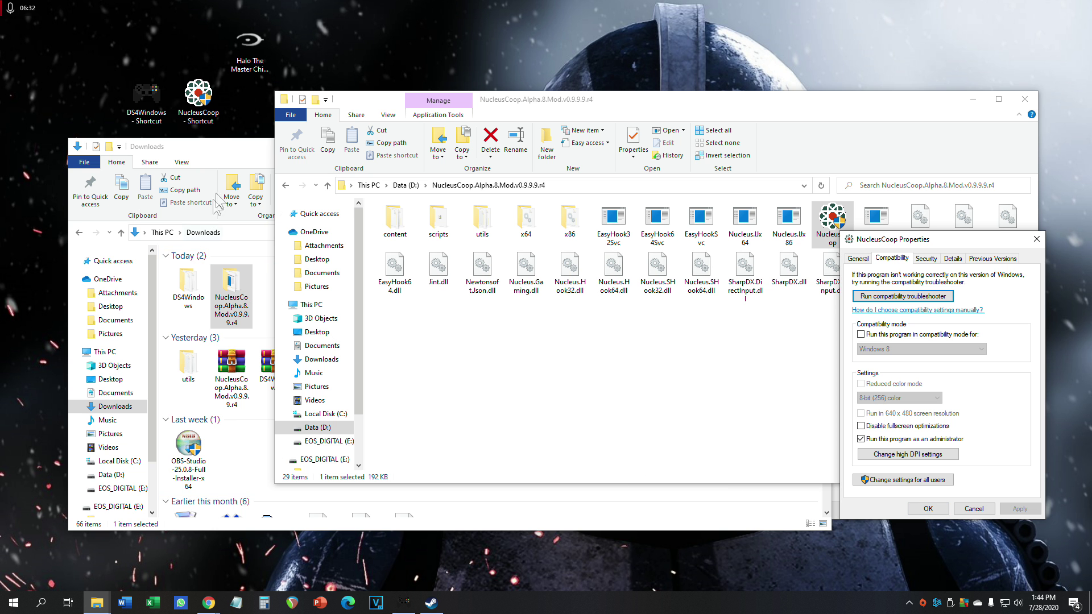
{"action": "left_click", "coordinate": [215, 194]}
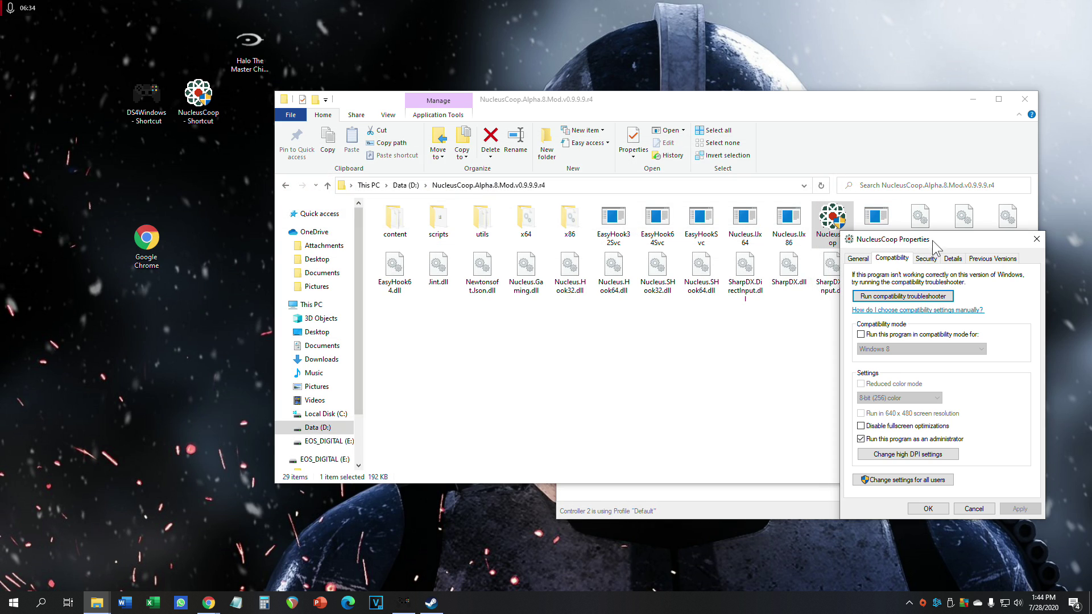
{"action": "key", "text": "Return"}
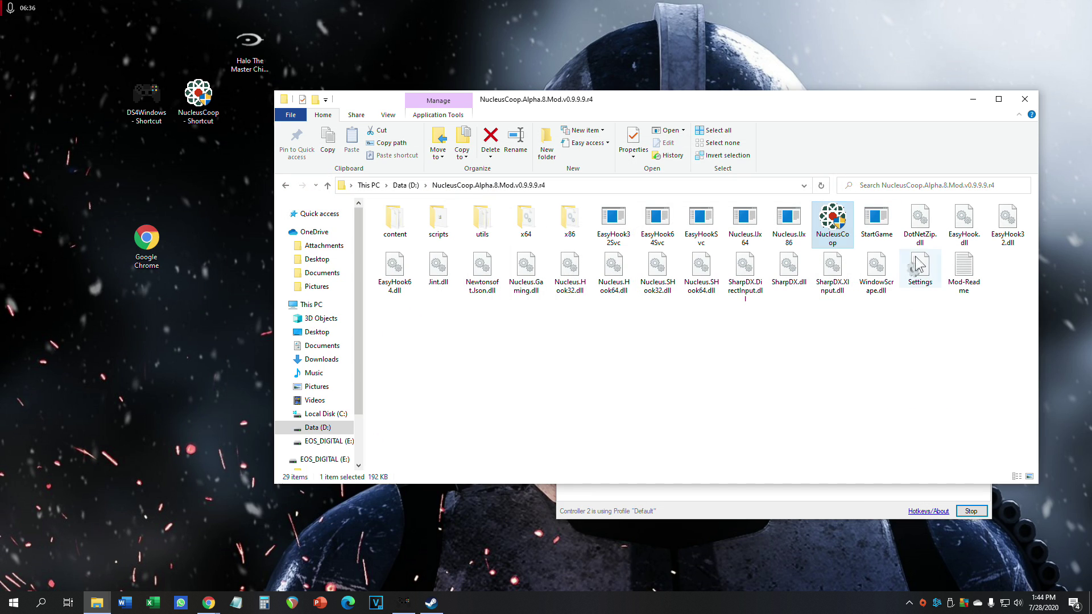
Step: Look up the option for sending the NucleusCoop application to the desktop as a shortcut
{"action": "right_click", "coordinate": [844, 228]}
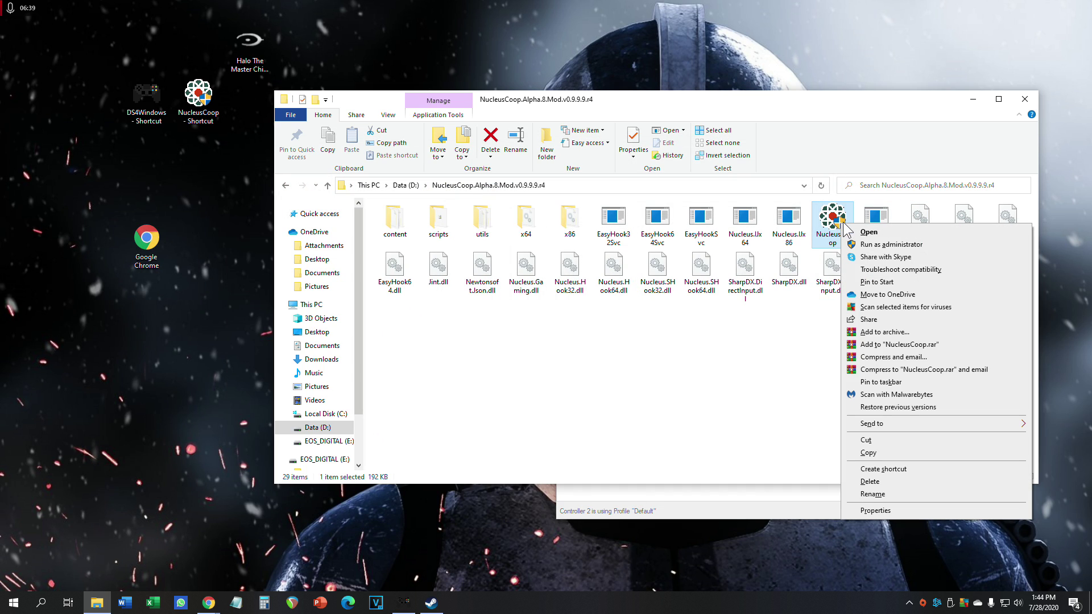
{"action": "mouse_move", "coordinate": [856, 424]}
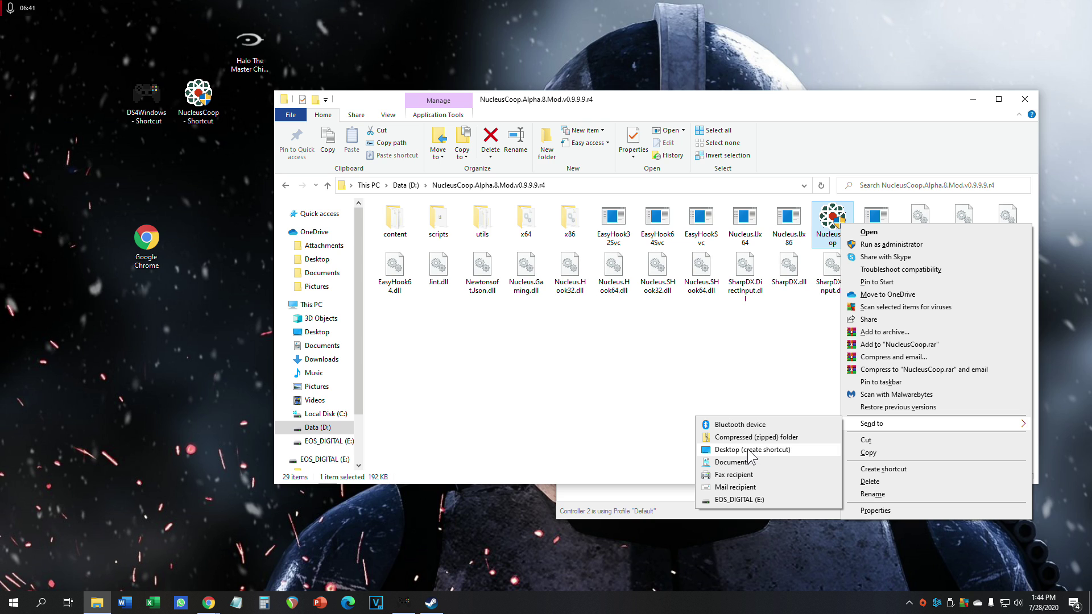
{"action": "left_click", "coordinate": [682, 428]}
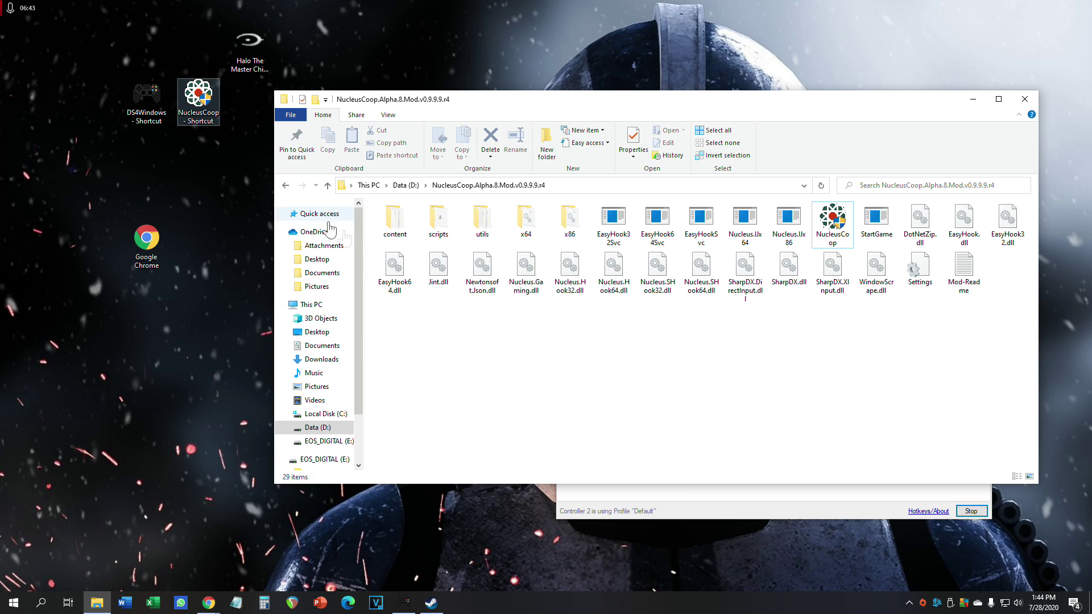
Step: Look up the desktop shortcut option for the DS4Windows application in its Downloads folder, and close File Explorer
{"action": "left_click", "coordinate": [321, 360]}
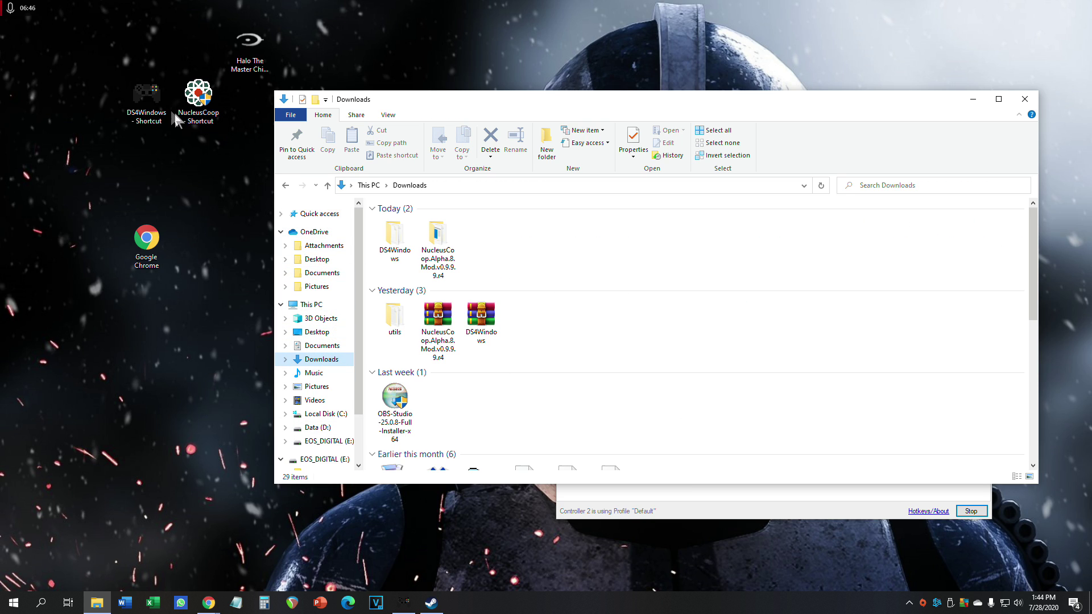
{"action": "left_click", "coordinate": [392, 251]}
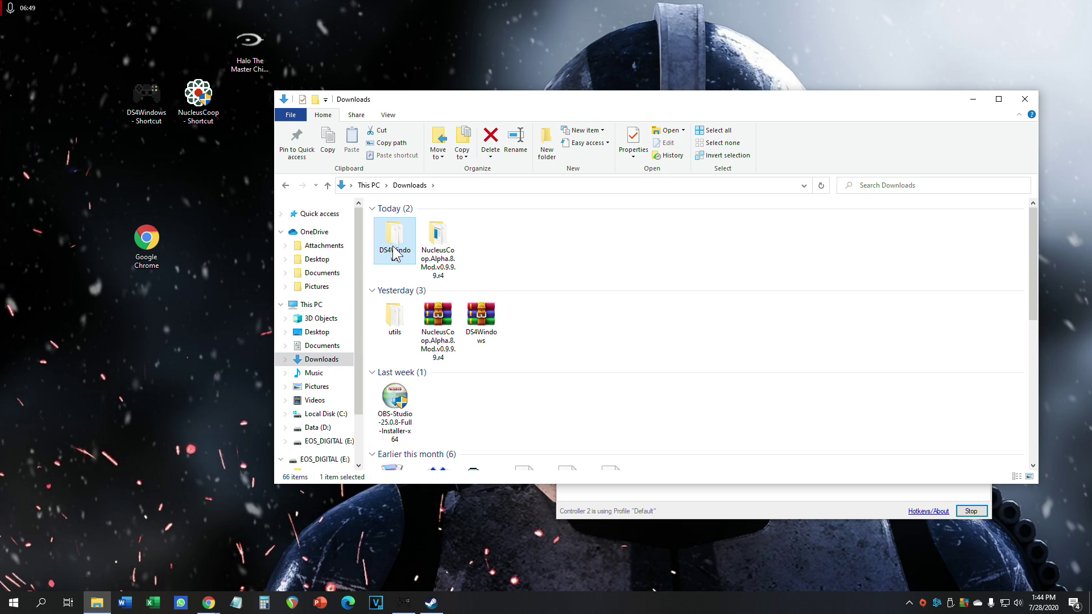
{"action": "double_click", "coordinate": [392, 250]}
{"action": "right_click", "coordinate": [511, 230]}
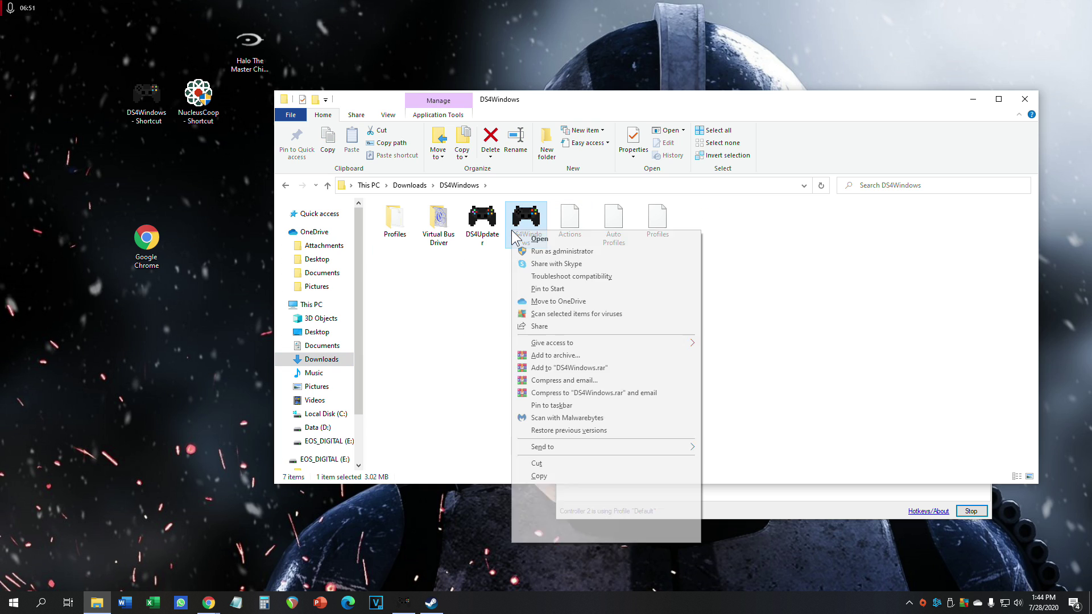
{"action": "mouse_move", "coordinate": [542, 446]}
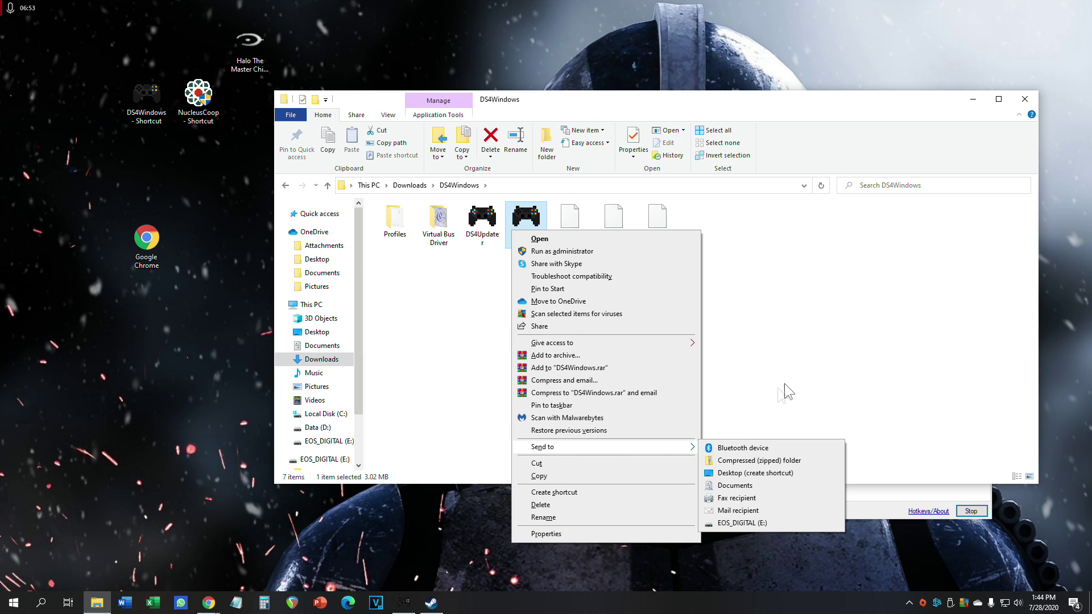
{"action": "left_click", "coordinate": [756, 472]}
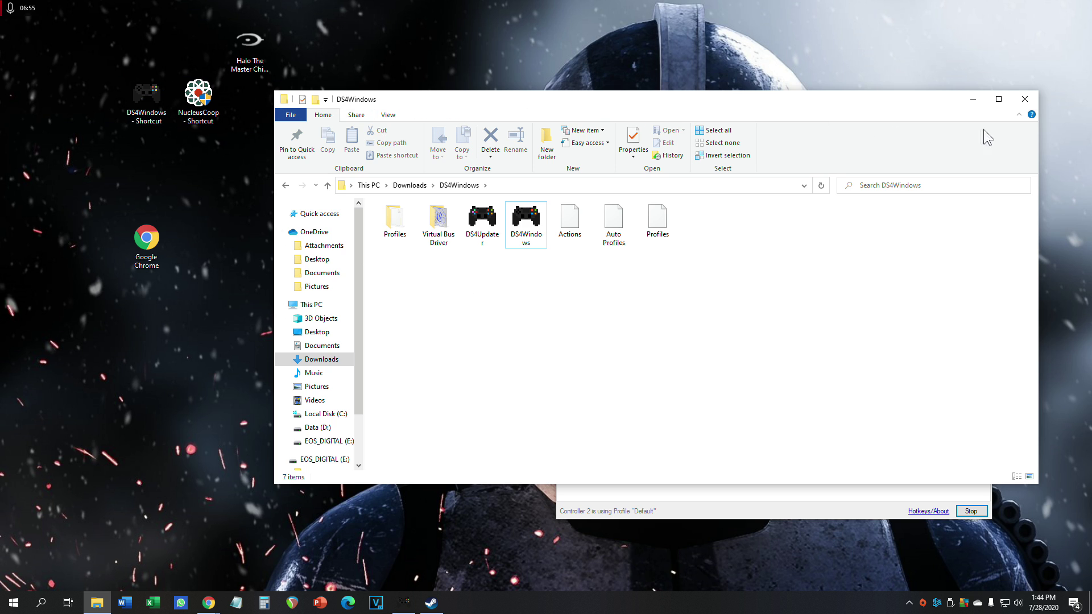
{"action": "left_click", "coordinate": [1024, 99]}
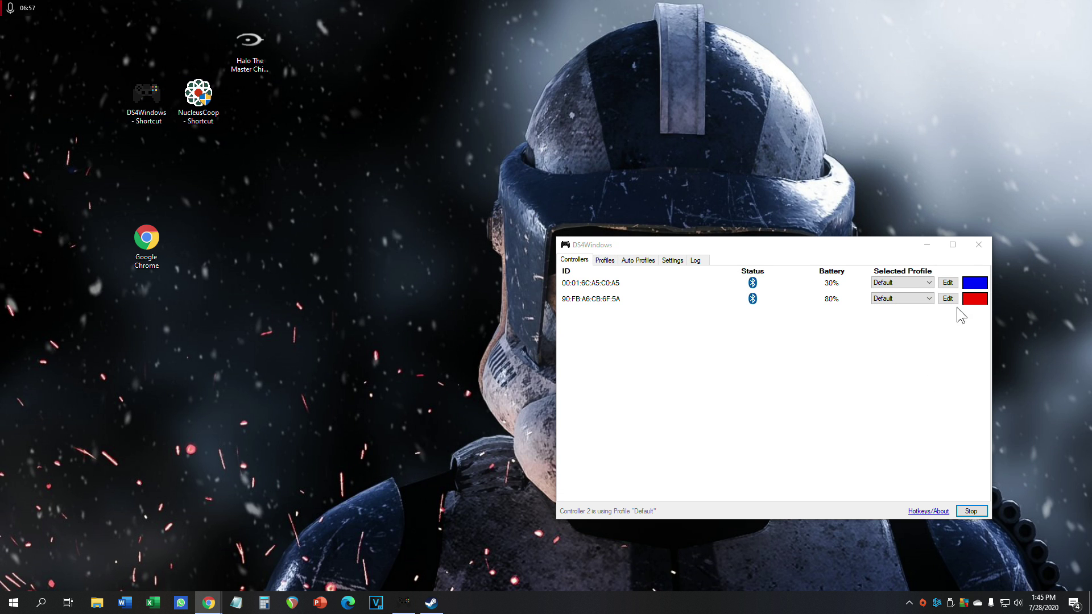
Step: Move the DS4Windows window aside, and launch Nucleus Coop from the desktop with its Download Game Scripts dialog open
{"action": "left_click_drag", "start_coordinate": [856, 247], "coordinate": [748, 229]}
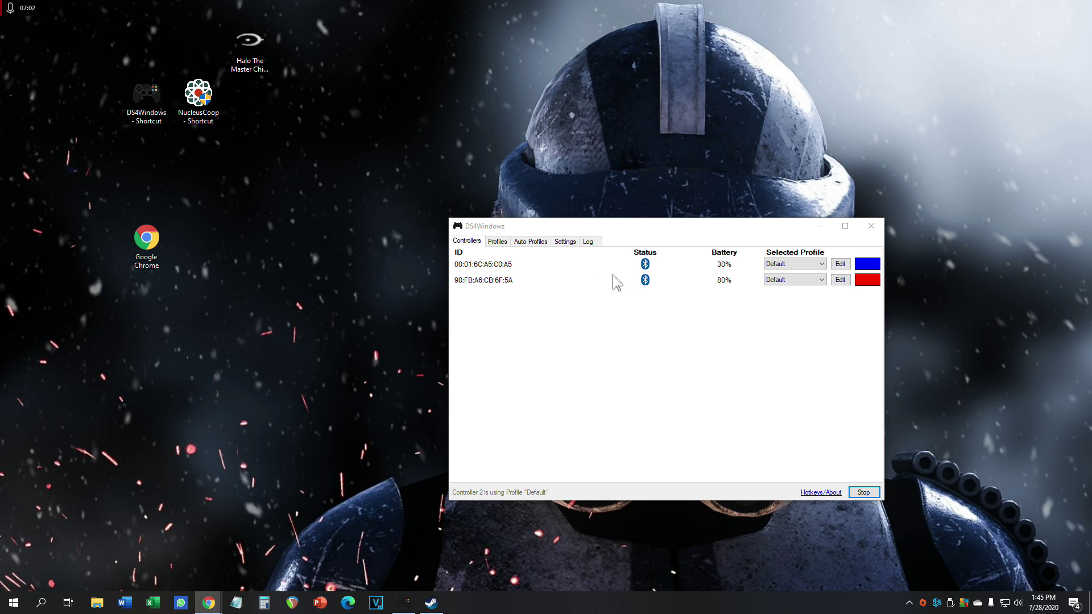
{"action": "left_click_drag", "start_coordinate": [605, 228], "coordinate": [500, 198]}
{"action": "double_click", "coordinate": [203, 102]}
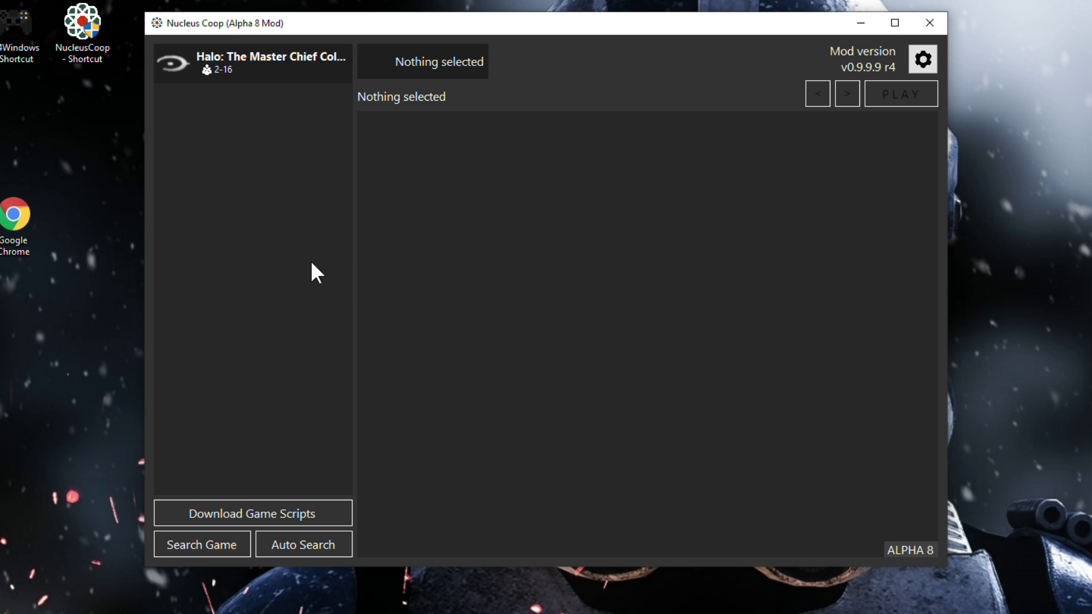
{"action": "left_click", "coordinate": [244, 513]}
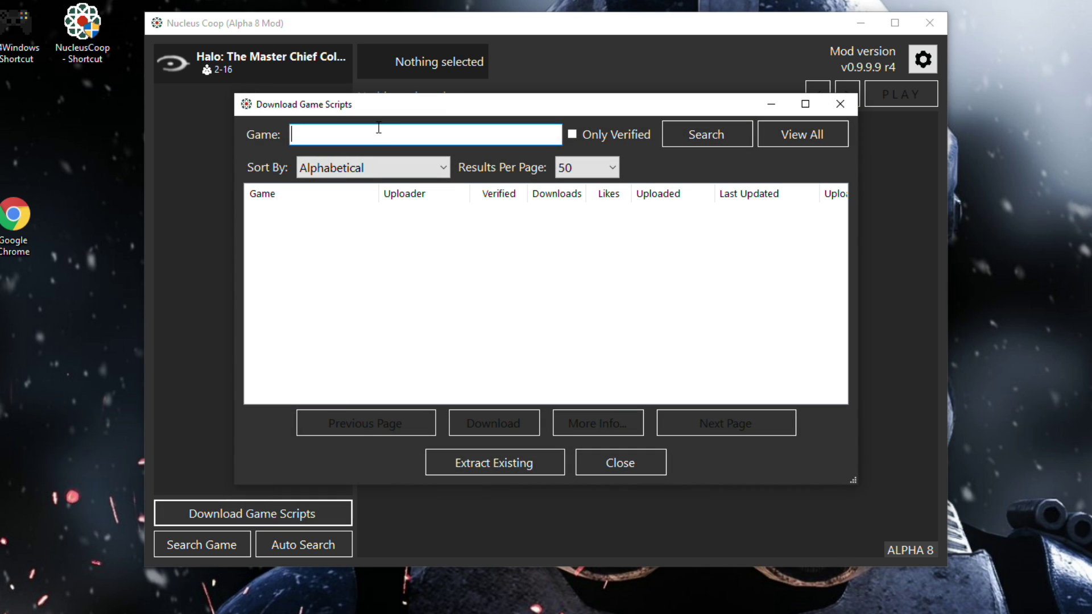
Step: Search the game scripts for Halo, download the Halo: The Master Chief Collection script, and agree to add the game to Nucleus
{"action": "left_click", "coordinate": [698, 128]}
{"action": "left_click", "coordinate": [335, 334]}
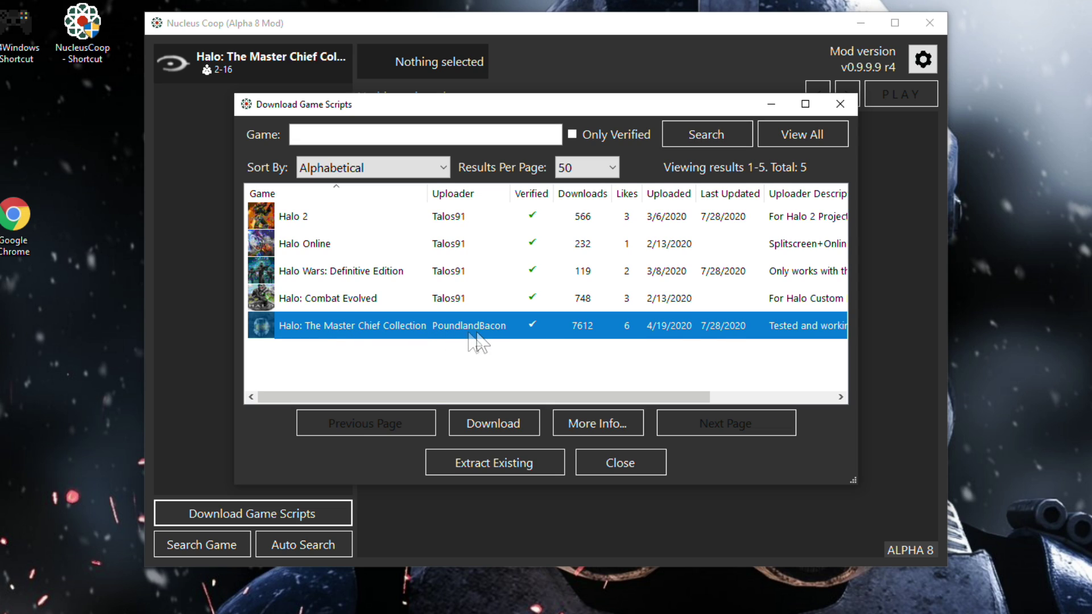
{"action": "left_click", "coordinate": [478, 423]}
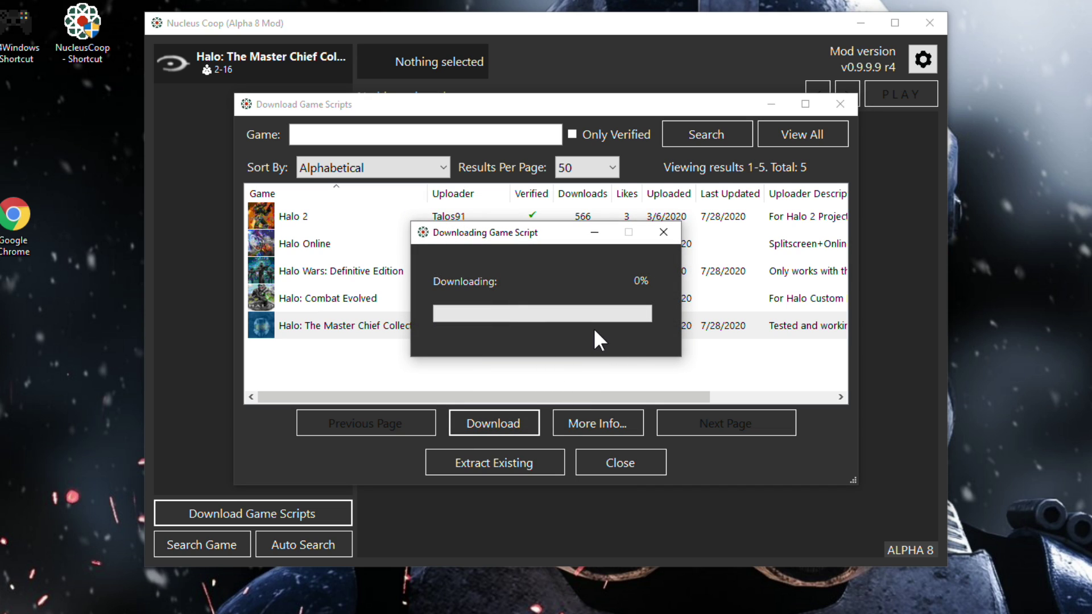
{"action": "left_click", "coordinate": [591, 353]}
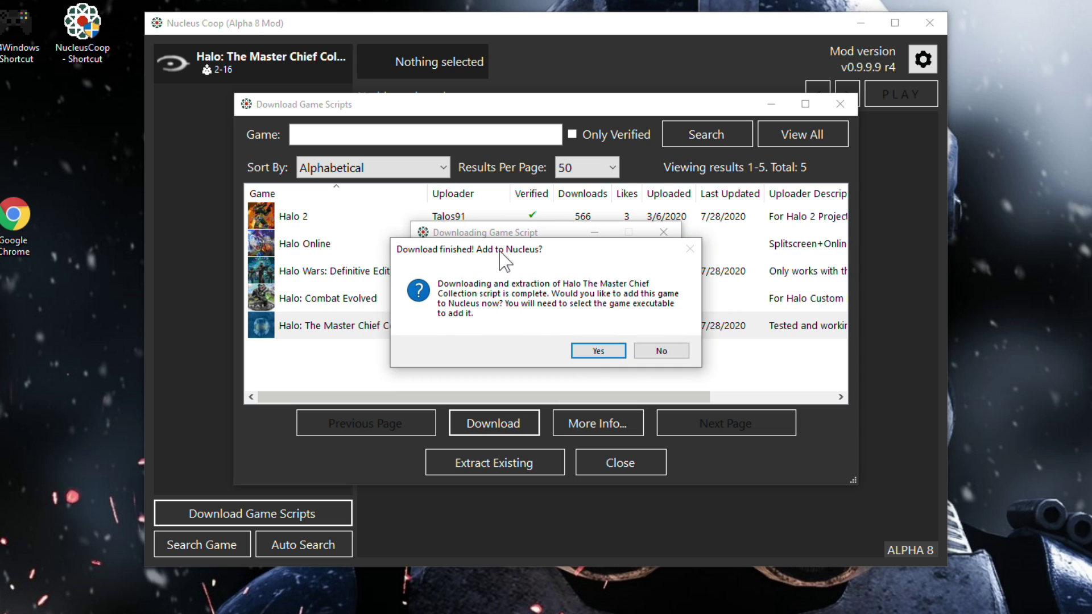
{"action": "left_click", "coordinate": [597, 352]}
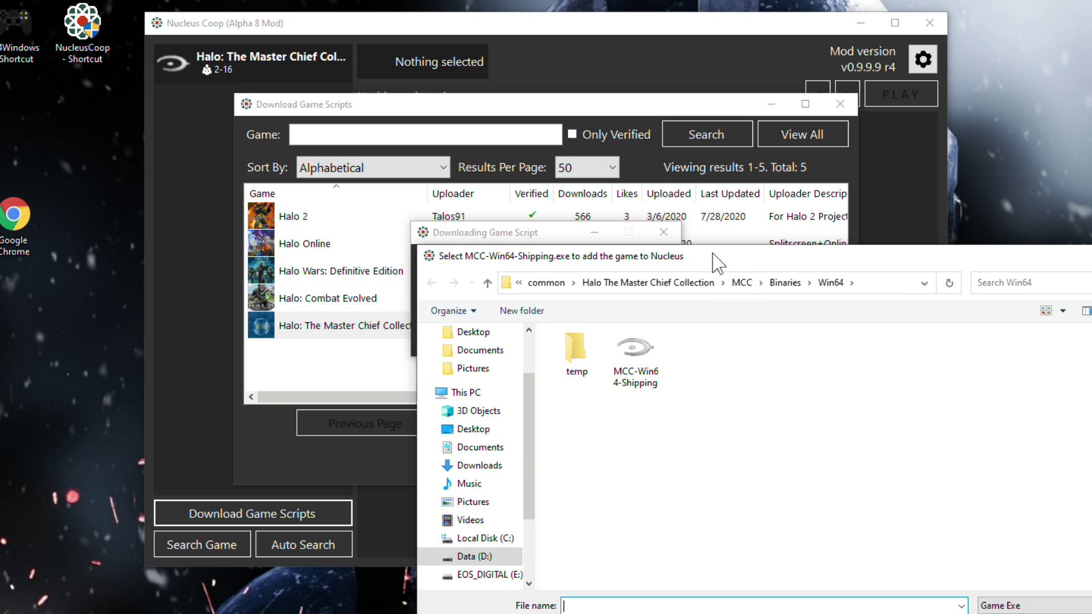
Step: Look through the Data (D:) drive and Program Files (x86) on Local Disk (C:) for the game's install folder
{"action": "left_click_drag", "start_coordinate": [717, 263], "coordinate": [607, 199]}
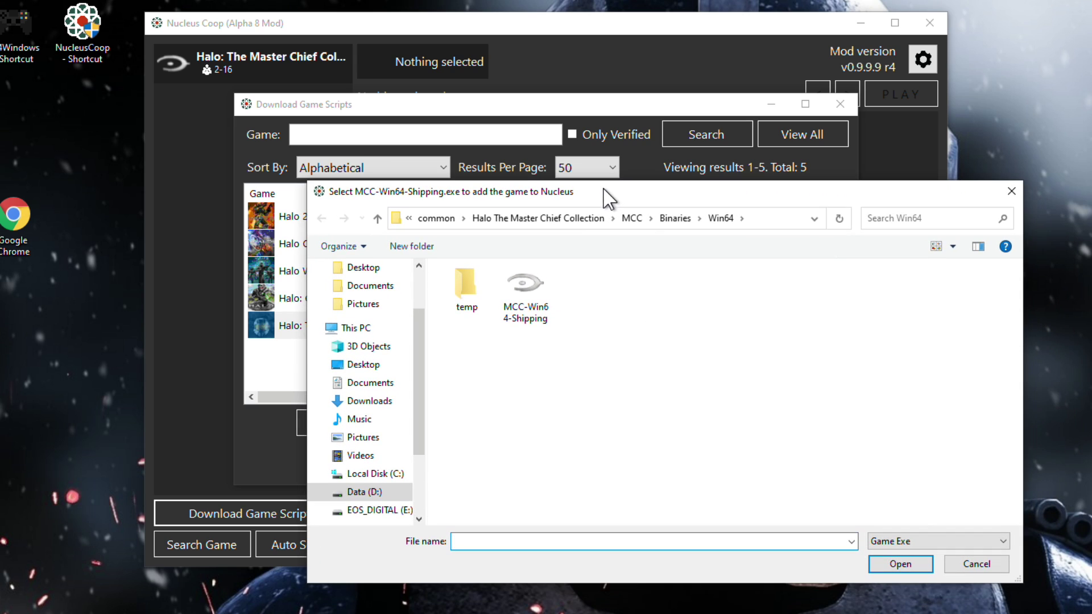
{"action": "left_click", "coordinate": [364, 492]}
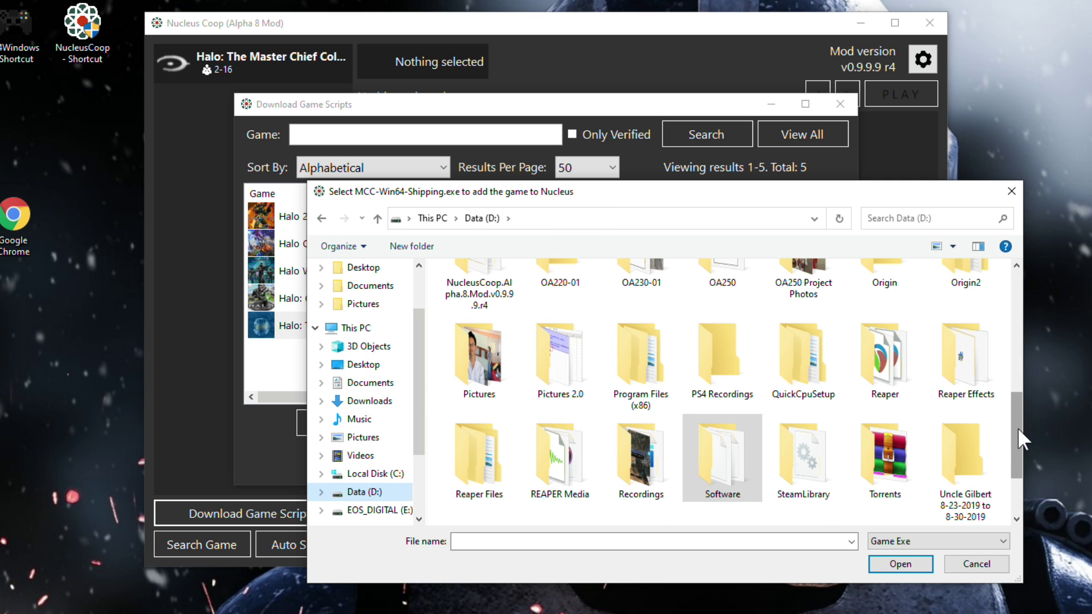
{"action": "left_click_drag", "start_coordinate": [1018, 428], "coordinate": [988, 378]}
{"action": "left_click", "coordinate": [392, 475]}
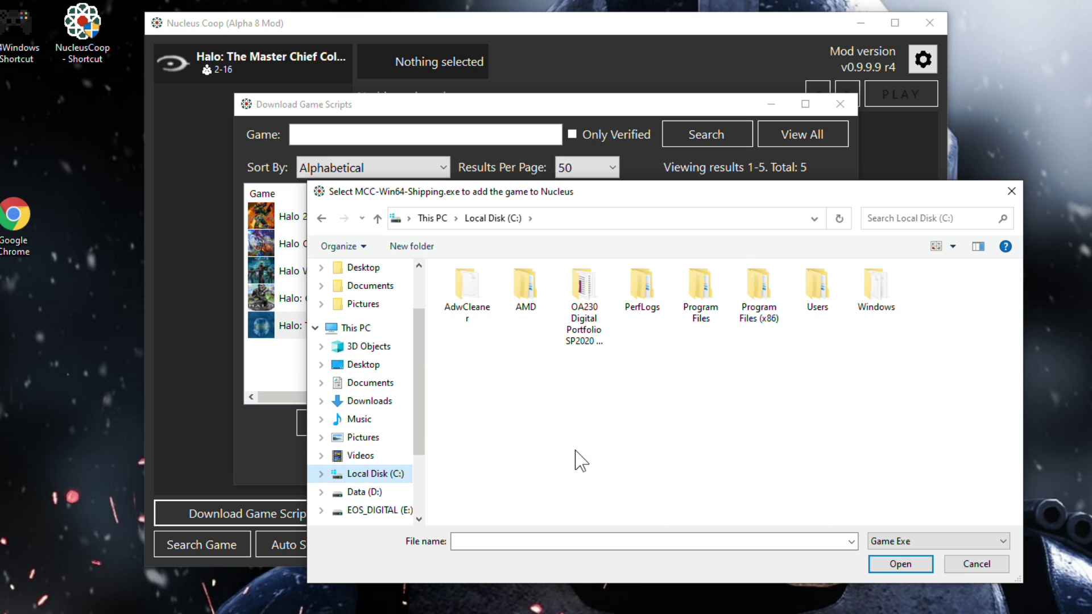
{"action": "double_click", "coordinate": [765, 310]}
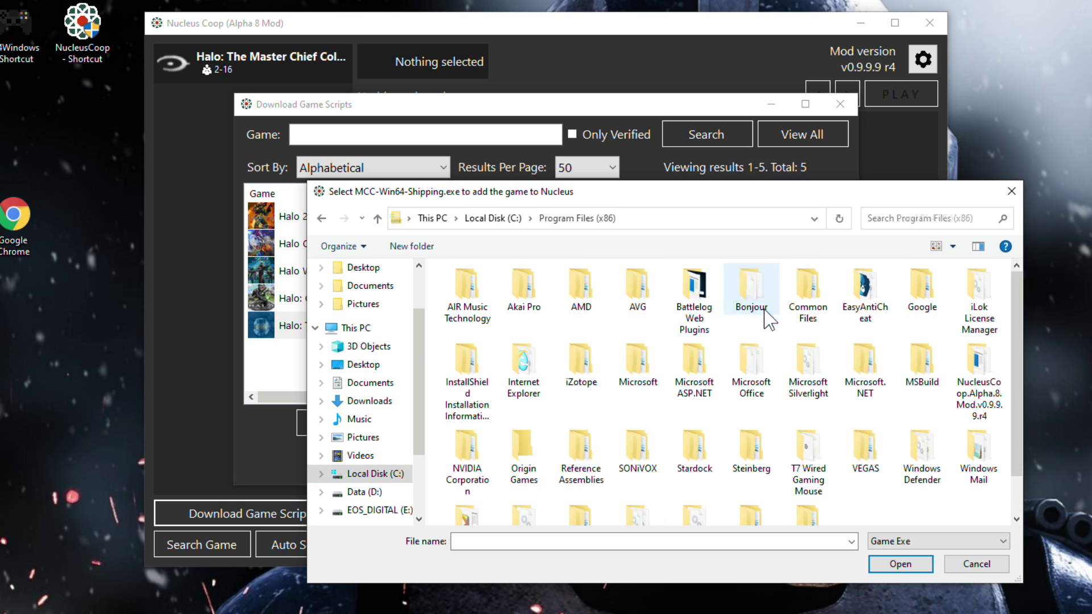
{"action": "scroll", "coordinate": [762, 386], "scroll_direction": "down", "scroll_amount": 3}
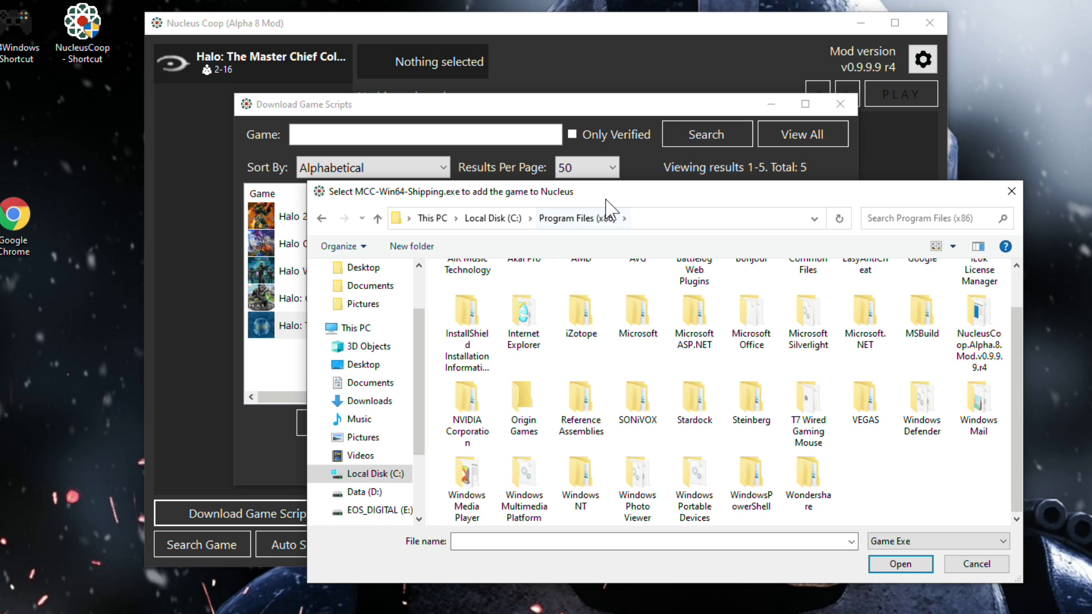
{"action": "left_click_drag", "start_coordinate": [606, 199], "coordinate": [663, 204]}
Step: Switch to the Steam library, browse the local files of Halo: The Master Chief Collection, and display the folder's full path
{"action": "key", "text": "alt+Tab"}
{"action": "right_click", "coordinate": [322, 214]}
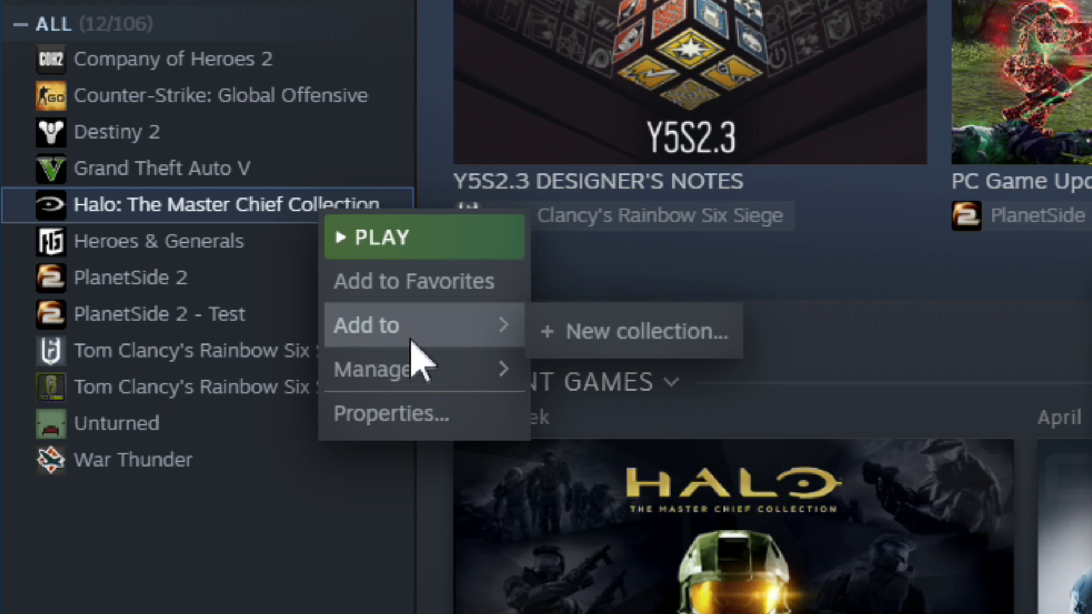
{"action": "mouse_move", "coordinate": [410, 377]}
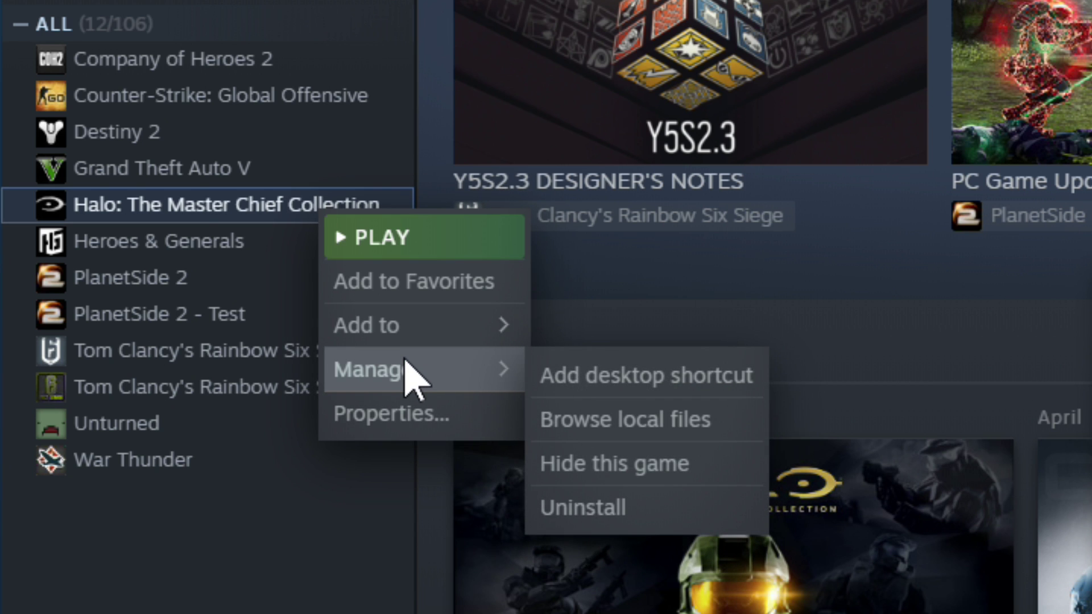
{"action": "left_click", "coordinate": [600, 427]}
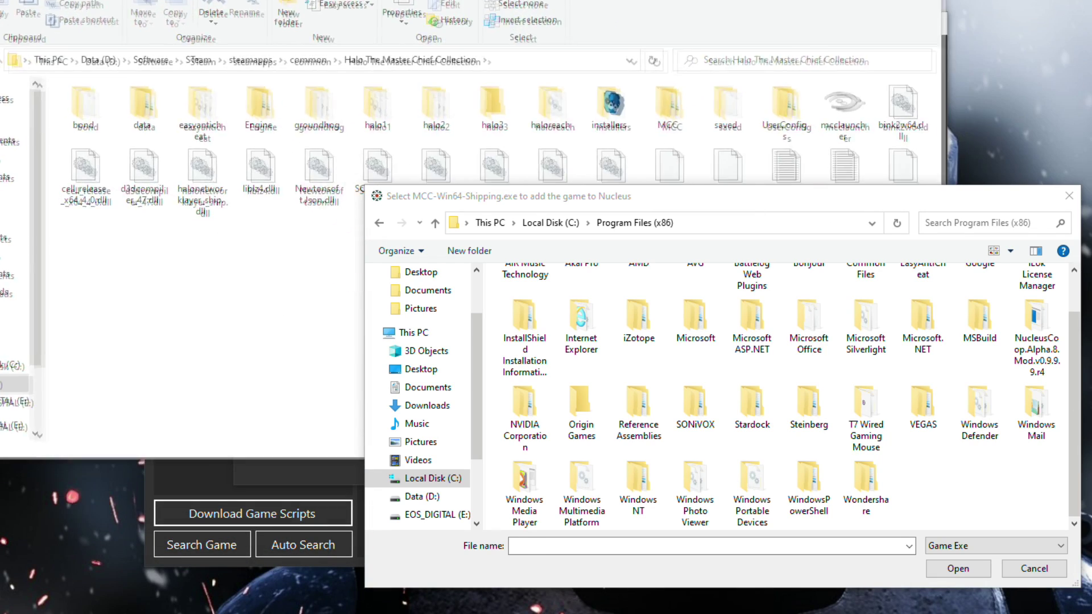
{"action": "left_click", "coordinate": [512, 35]}
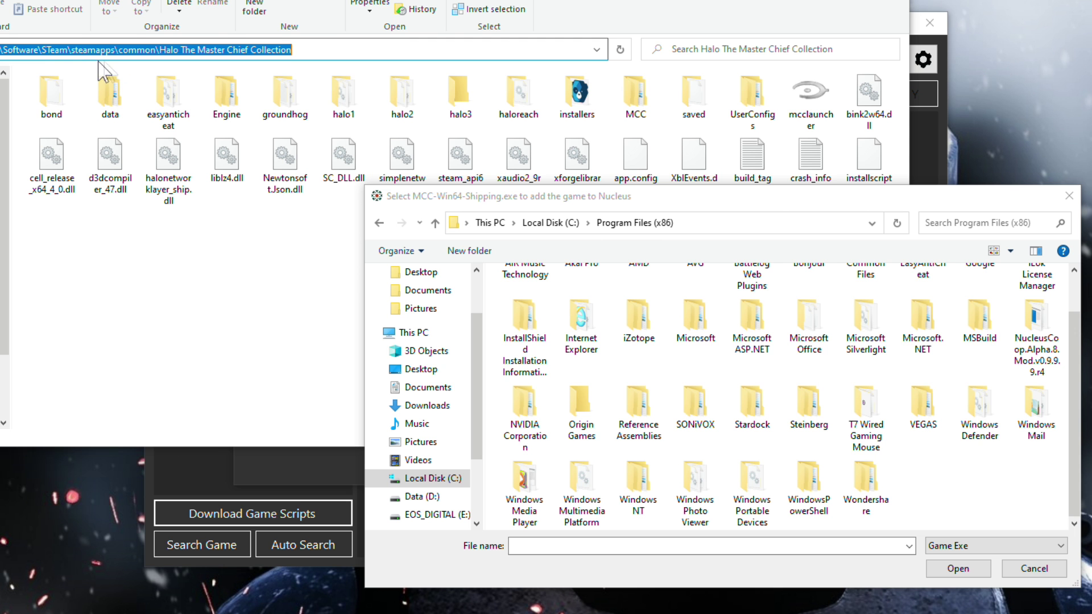
Step: In the executable selection dialog, go to Software\STeam\steamapps\common\Halo The Master Chief Collection on the Data (D:) drive
{"action": "left_click", "coordinate": [432, 496]}
{"action": "scroll", "coordinate": [881, 462], "scroll_direction": "down", "scroll_amount": 10}
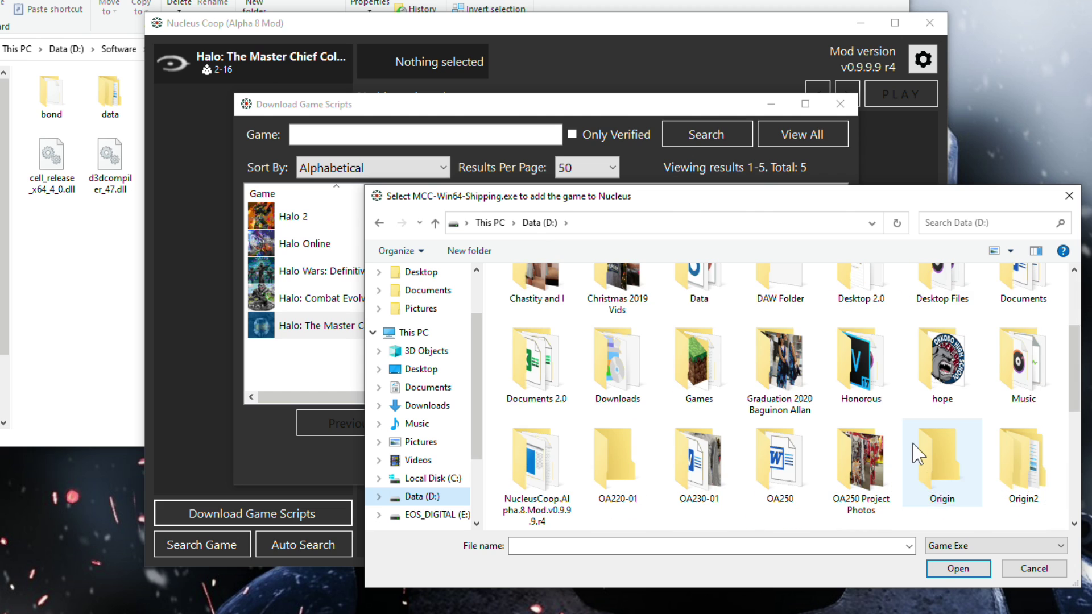
{"action": "double_click", "coordinate": [780, 364]}
{"action": "scroll", "coordinate": [1078, 398], "scroll_direction": "down", "scroll_amount": 3}
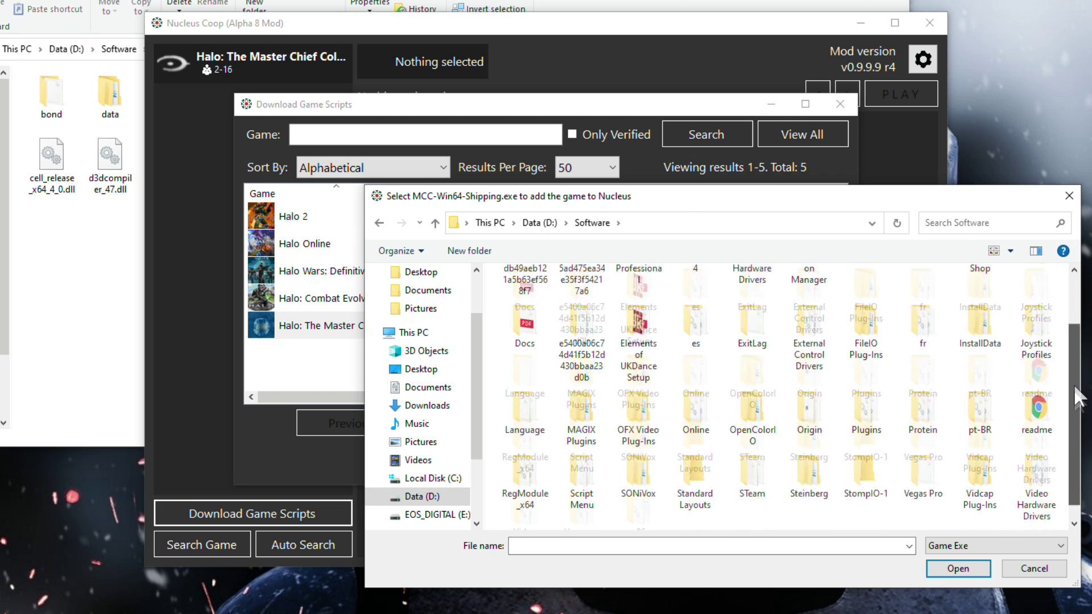
{"action": "double_click", "coordinate": [759, 432]}
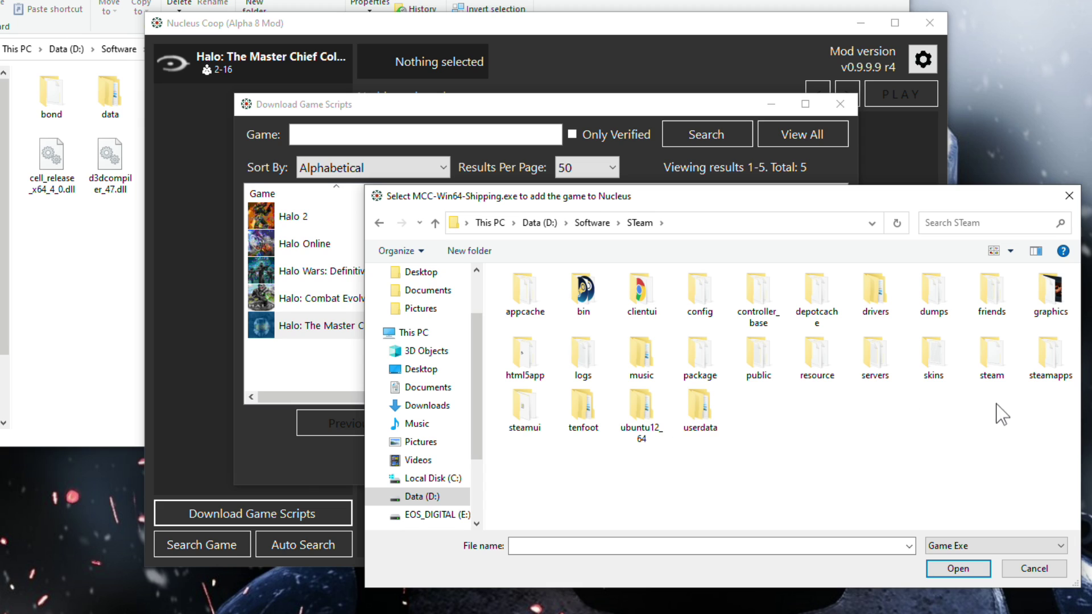
{"action": "double_click", "coordinate": [1035, 367]}
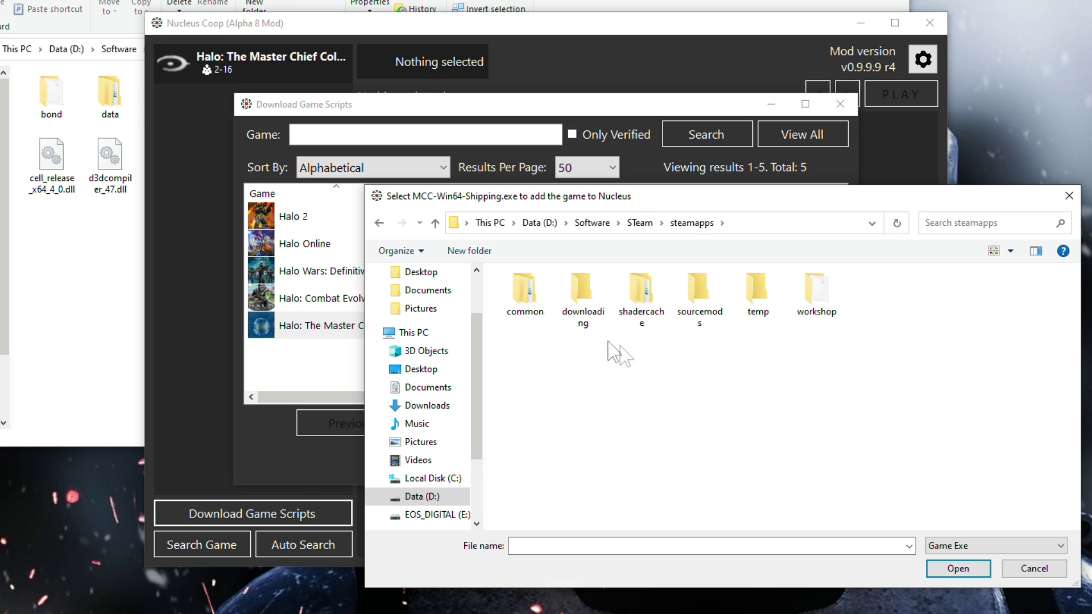
{"action": "double_click", "coordinate": [537, 314]}
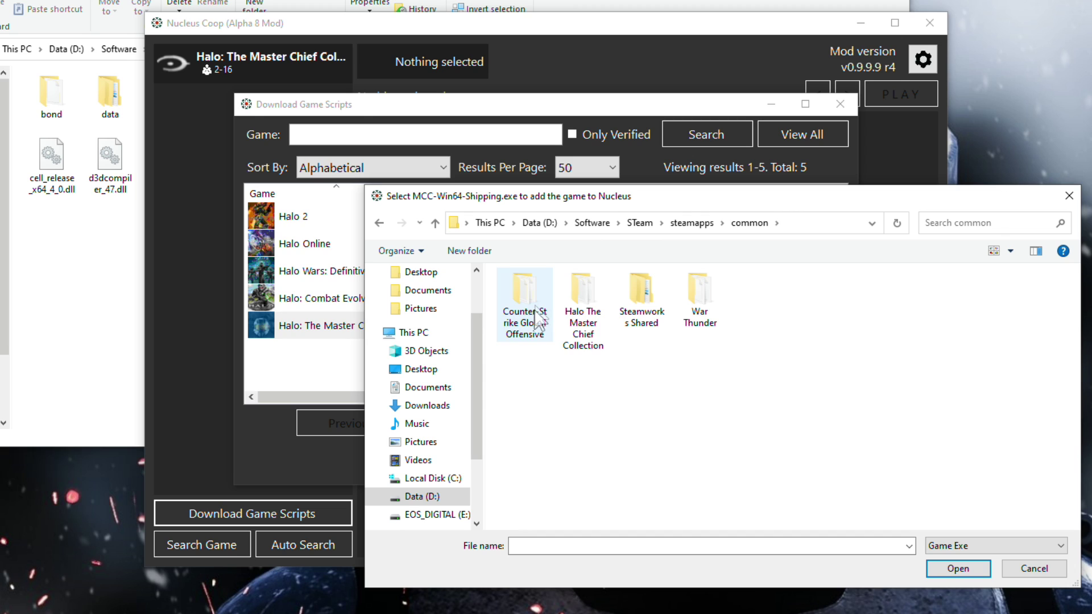
{"action": "left_click", "coordinate": [591, 347]}
{"action": "double_click", "coordinate": [591, 347]}
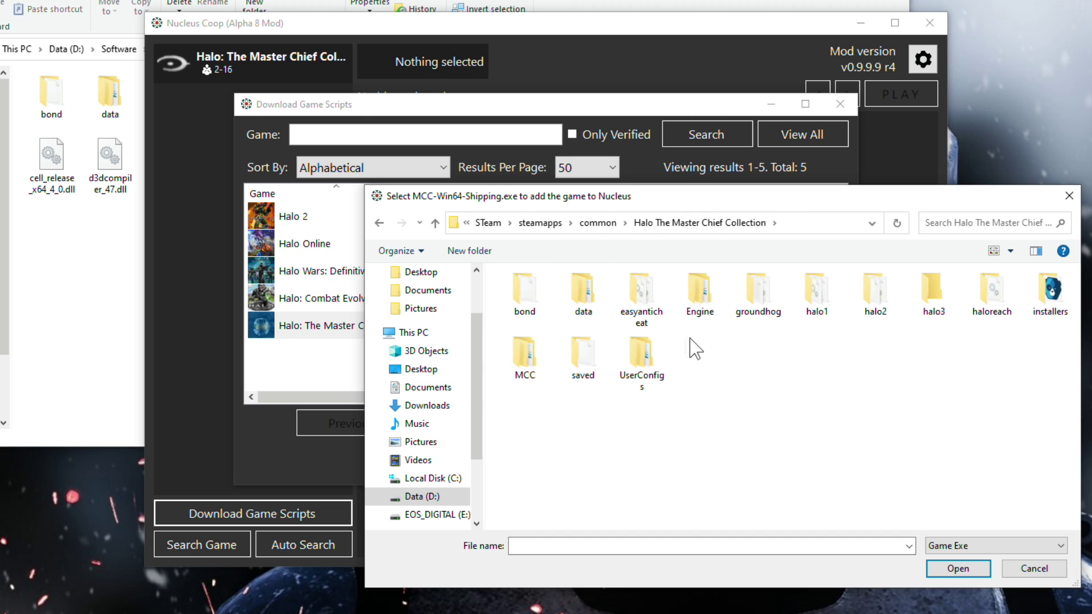
Step: Add the MCC-Win64-Shipping executable from MCC\Binaries\Win64 to Nucleus, accepting the duplicate library entry
{"action": "double_click", "coordinate": [523, 356]}
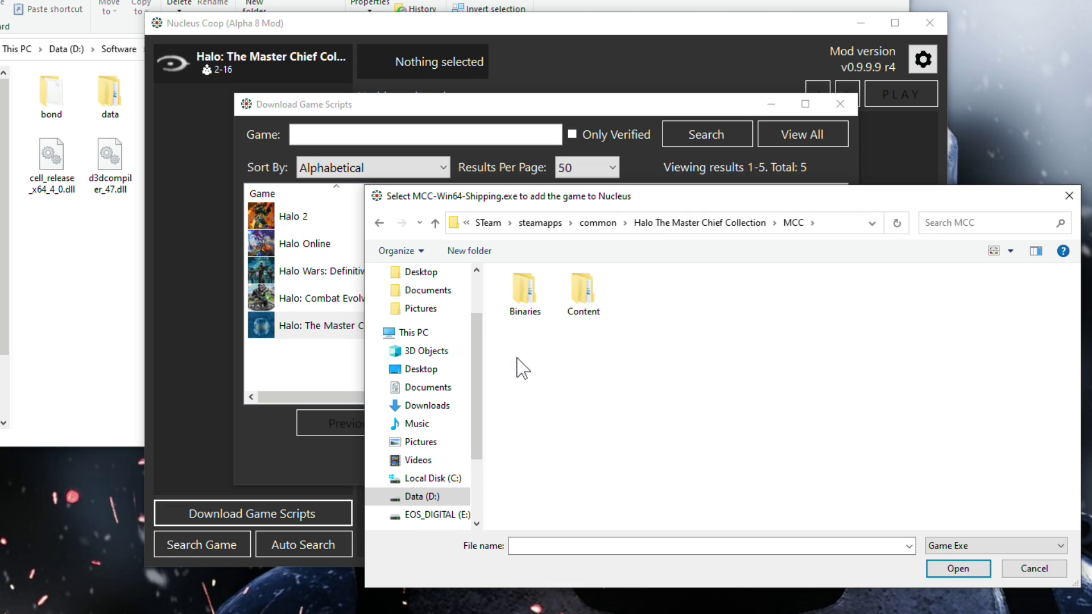
{"action": "double_click", "coordinate": [523, 314]}
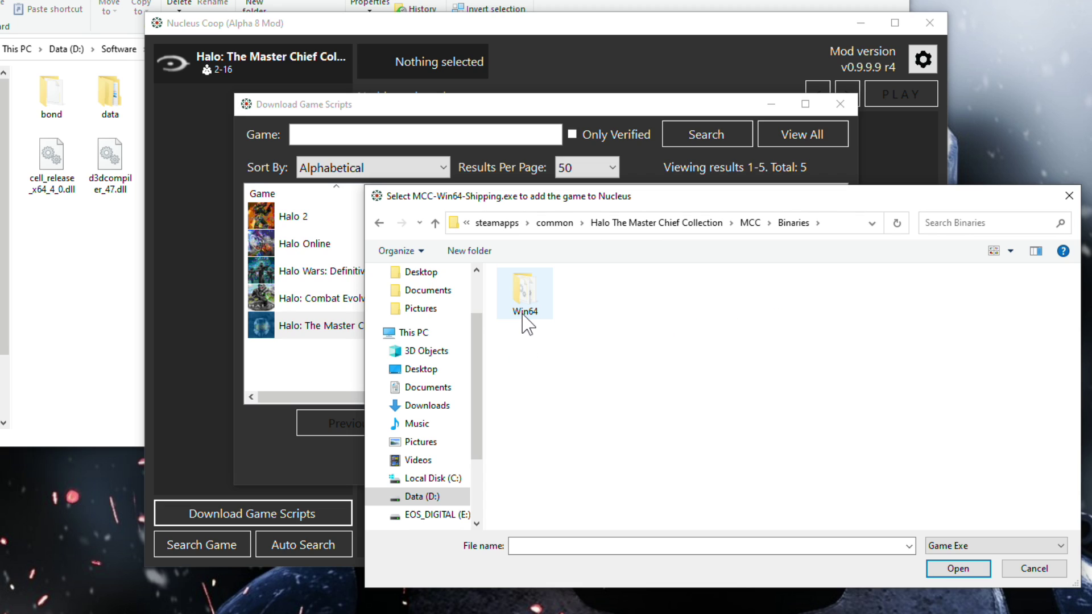
{"action": "double_click", "coordinate": [524, 313]}
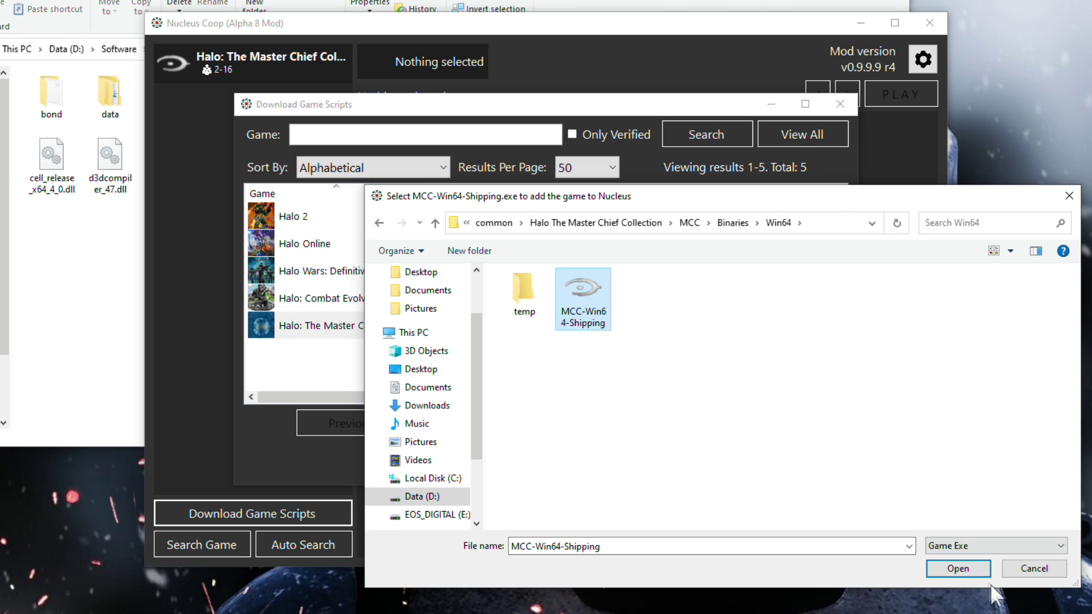
{"action": "left_click", "coordinate": [585, 318]}
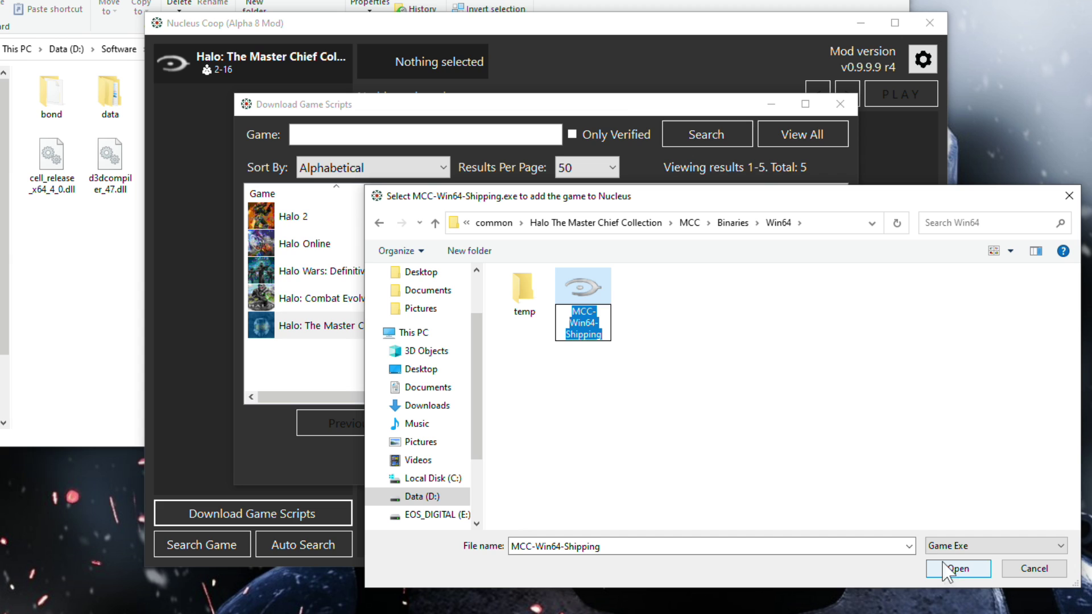
{"action": "left_click", "coordinate": [947, 568]}
{"action": "double_click", "coordinate": [580, 296]}
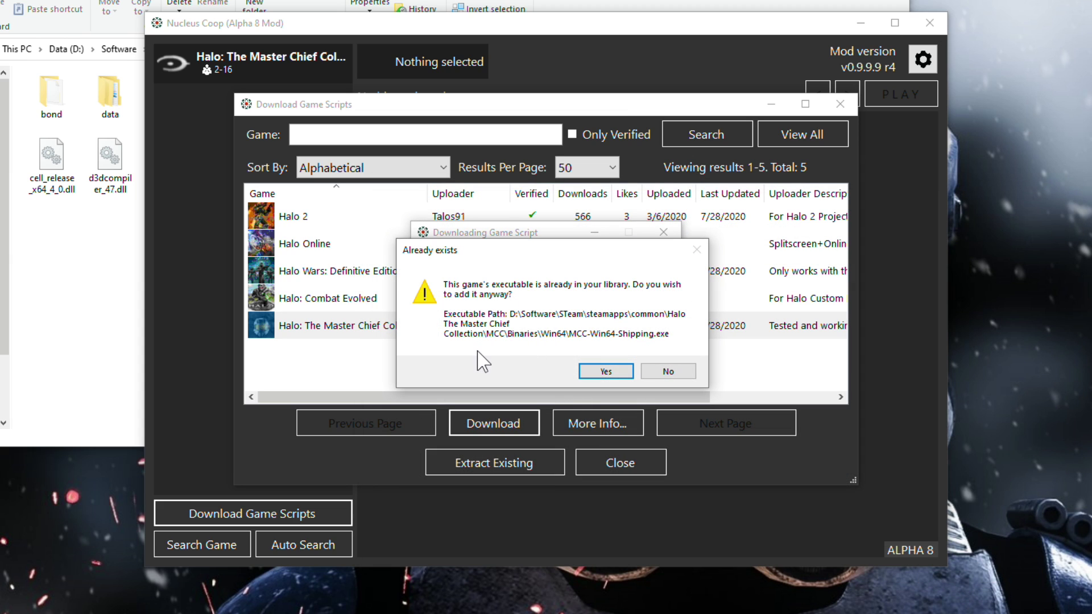
{"action": "left_click", "coordinate": [601, 373]}
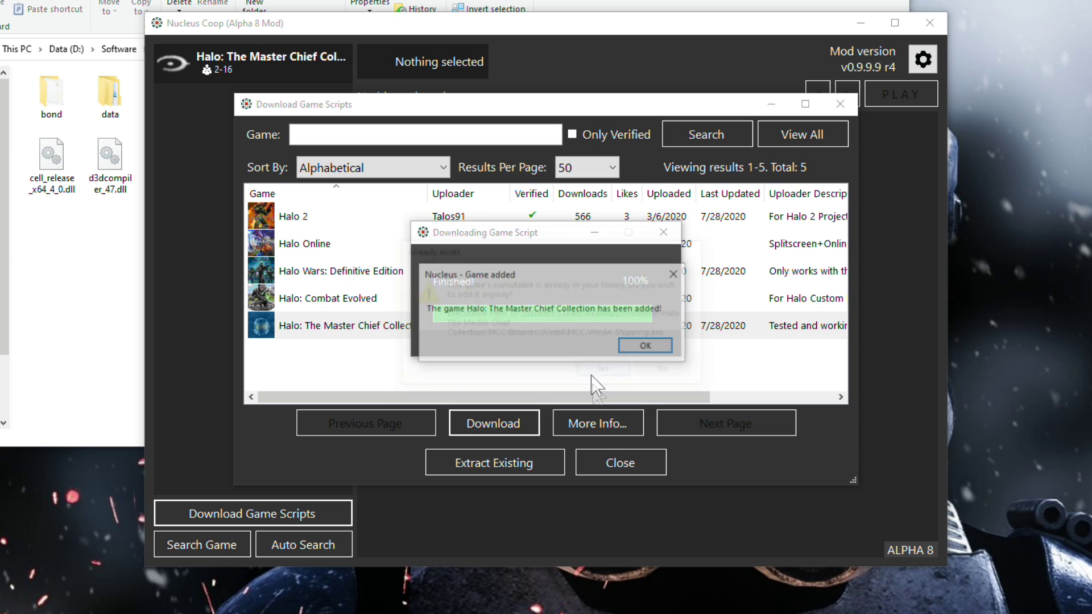
{"action": "left_click", "coordinate": [644, 347]}
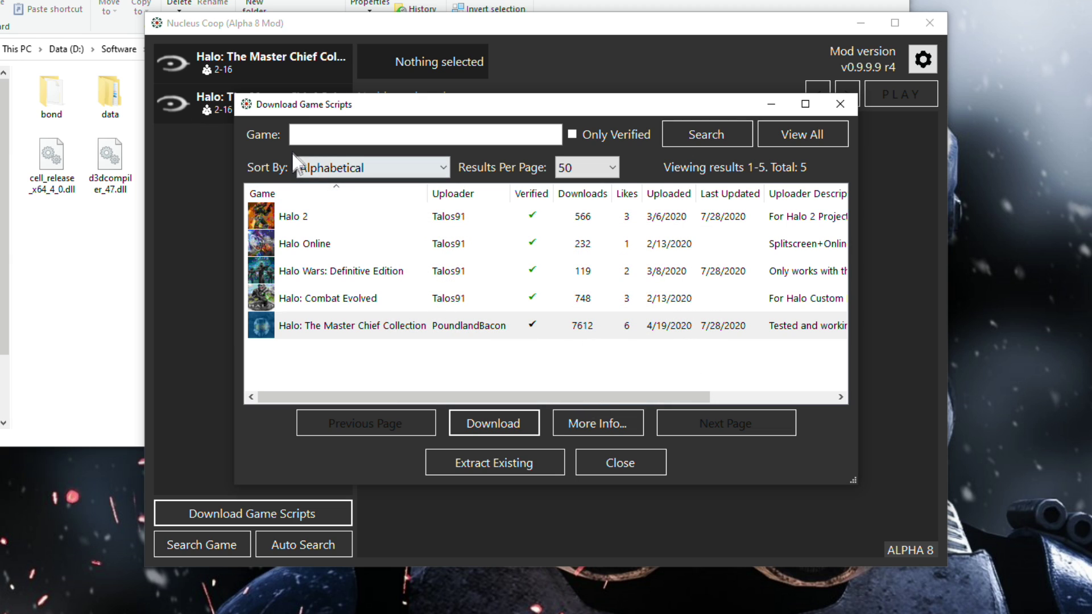
Step: Close the Download Game Scripts dialog and check both Halo: The Master Chief Collection entries in the game list
{"action": "left_click", "coordinate": [840, 103]}
{"action": "left_click", "coordinate": [279, 97]}
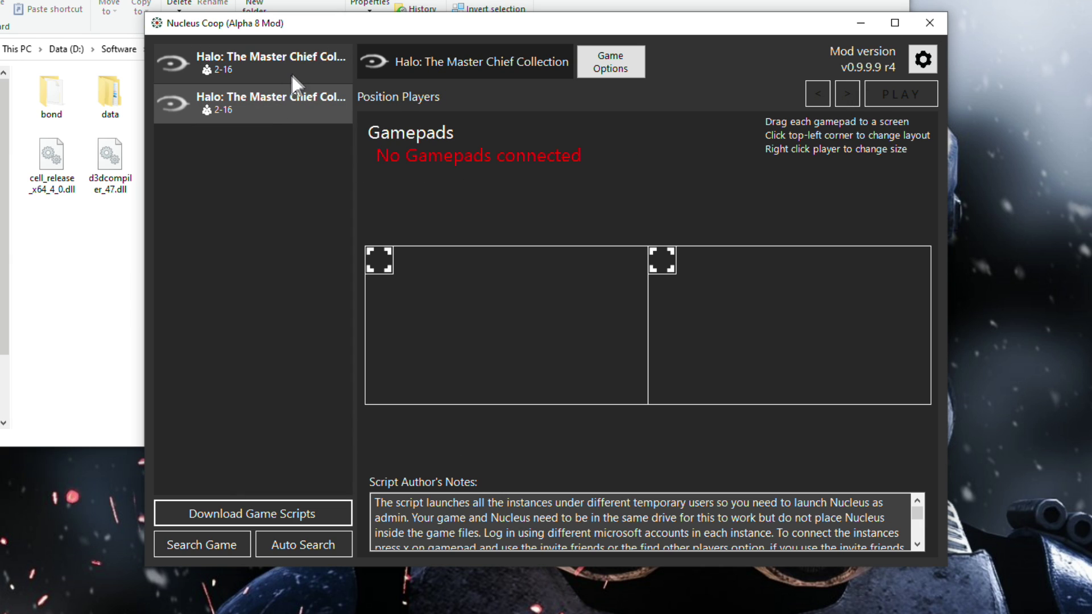
{"action": "left_click", "coordinate": [294, 66]}
{"action": "left_click", "coordinate": [290, 109]}
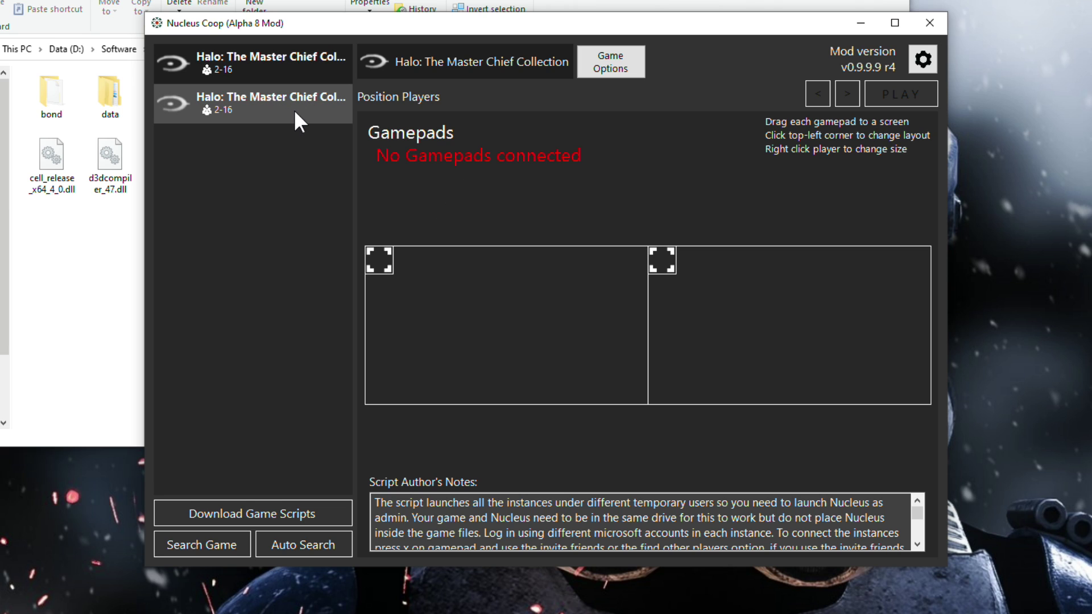
Step: Remove the second, duplicate Halo: The Master Chief Collection entry from the game list and select the remaining one
{"action": "right_click", "coordinate": [294, 111]}
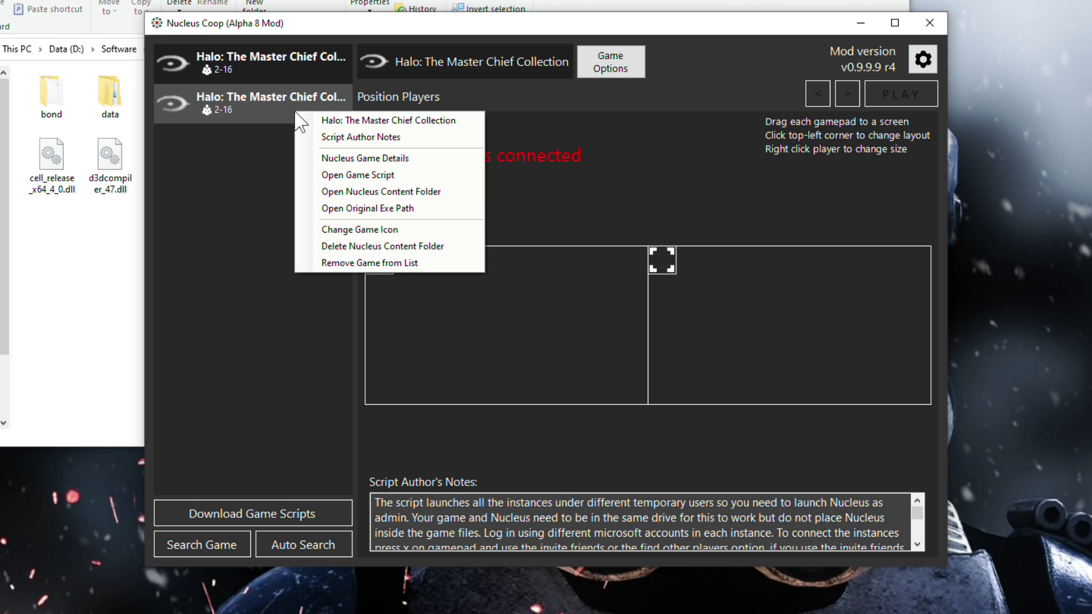
{"action": "left_click", "coordinate": [371, 263]}
{"action": "left_click", "coordinate": [591, 353]}
{"action": "left_click", "coordinate": [250, 73]}
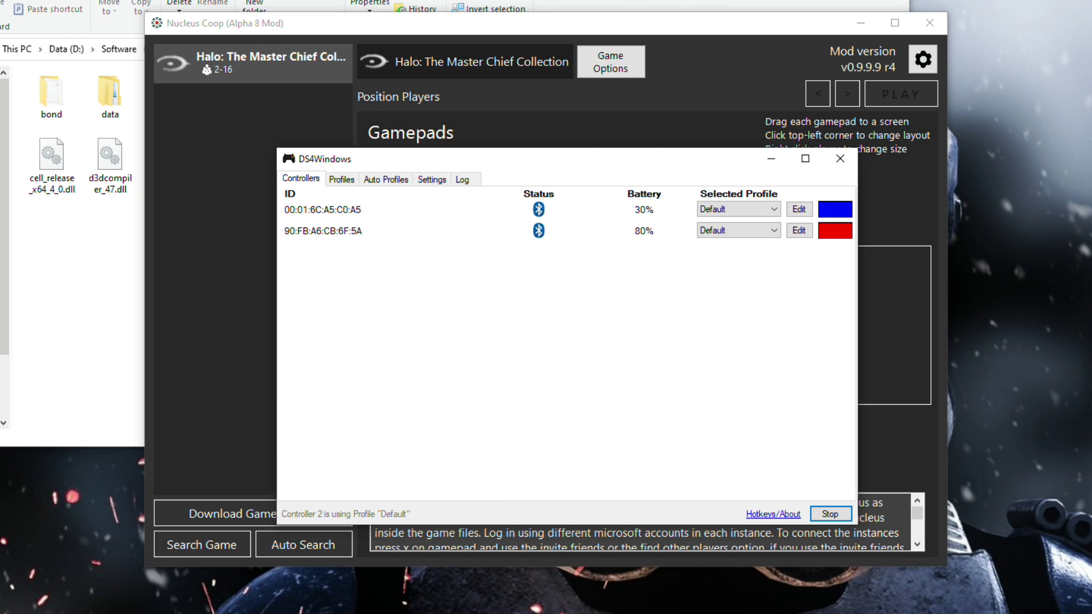
Step: Move the DS4Windows window off the Nucleus Coop layout area and place gamepads 1 and 2 on the first screen
{"action": "left_click_drag", "start_coordinate": [528, 169], "coordinate": [843, 322]}
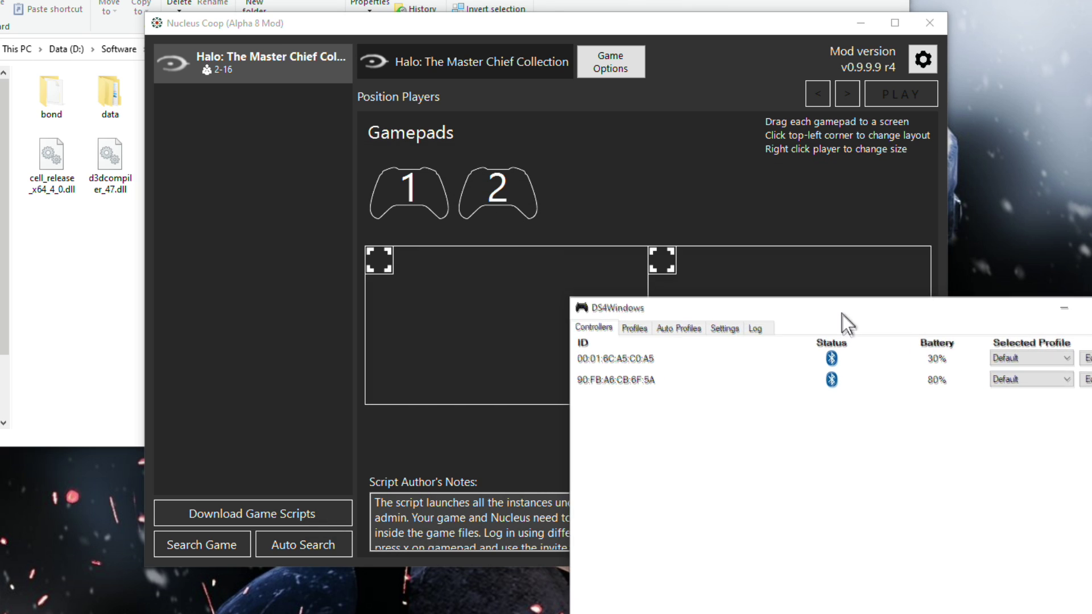
{"action": "left_click", "coordinate": [634, 148]}
{"action": "left_click_drag", "start_coordinate": [463, 224], "coordinate": [488, 284]}
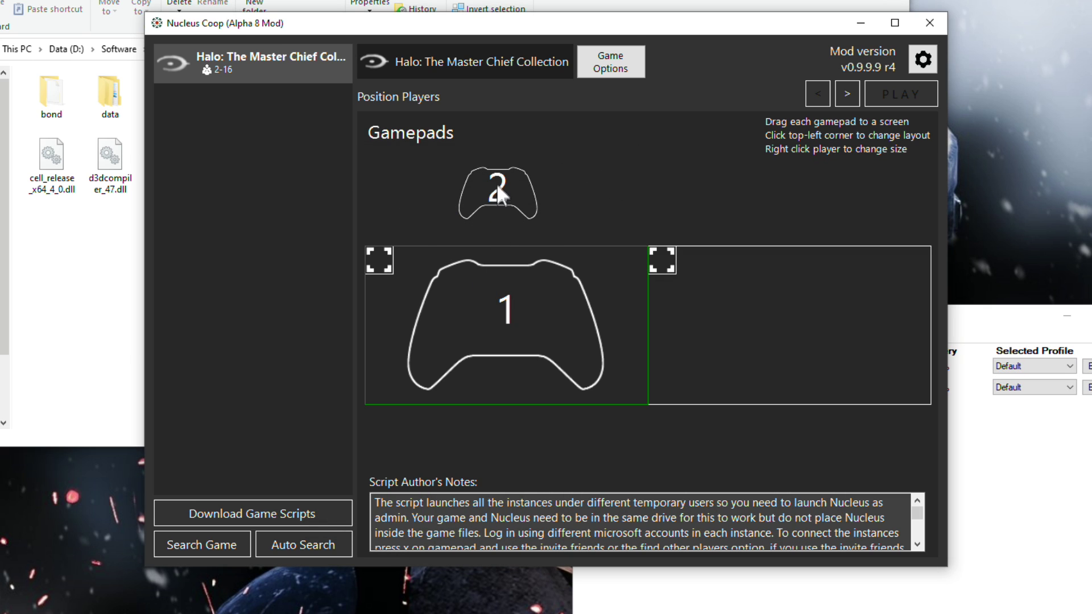
{"action": "left_click_drag", "start_coordinate": [496, 183], "coordinate": [489, 375]}
Step: Try the side-by-side split on the first screen with gamepad 1 in its left half, and change the screen to the custom layout
{"action": "left_click", "coordinate": [378, 259]}
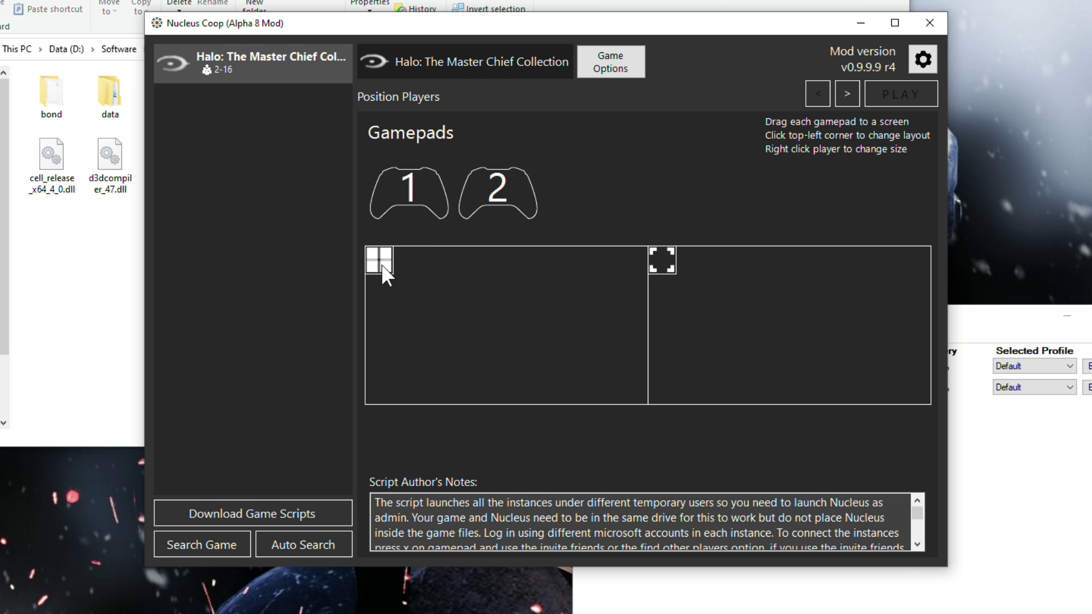
{"action": "left_click", "coordinate": [381, 264]}
{"action": "left_click_drag", "start_coordinate": [409, 191], "coordinate": [419, 308]}
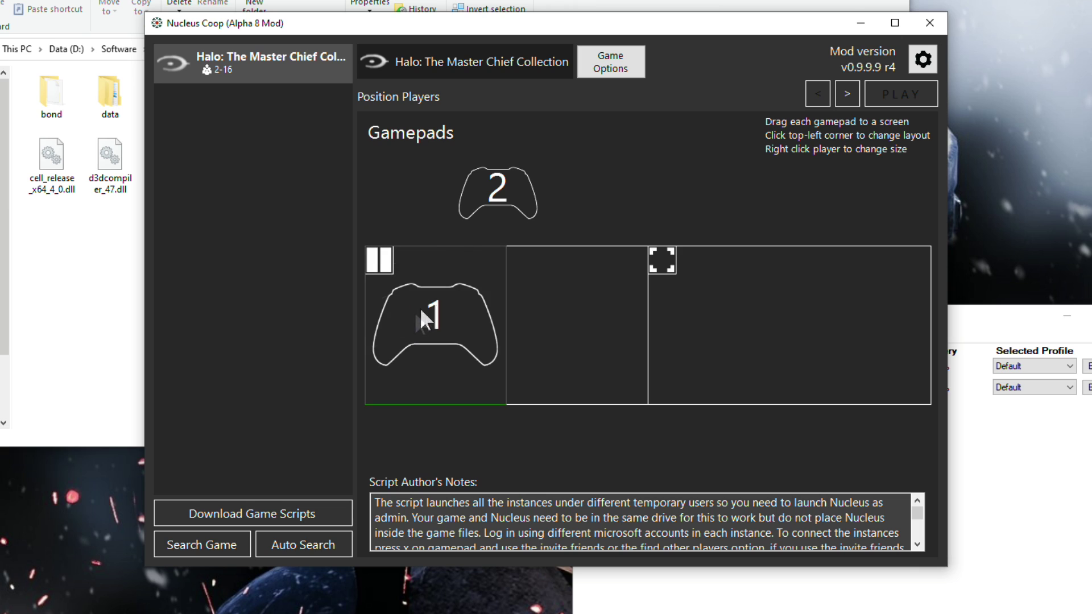
{"action": "left_click_drag", "start_coordinate": [533, 280], "coordinate": [534, 281]}
{"action": "left_click", "coordinate": [379, 263]}
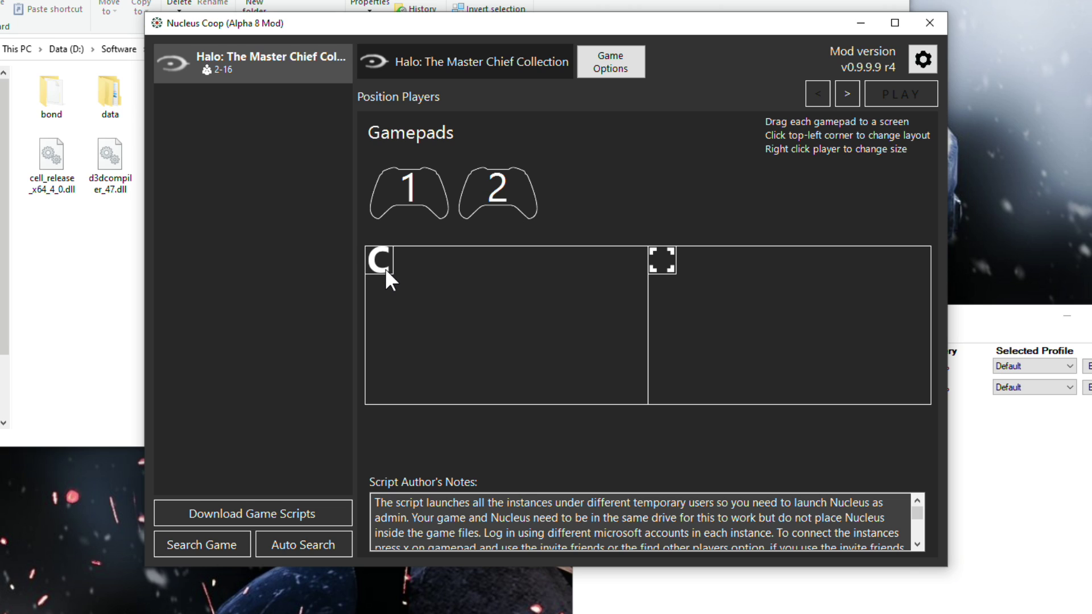
Step: Try one gamepad per screen, and change the first screen to the horizontal split with gamepad 1 above gamepad 2
{"action": "left_click_drag", "start_coordinate": [409, 196], "coordinate": [455, 256]}
{"action": "left_click_drag", "start_coordinate": [496, 213], "coordinate": [827, 370]}
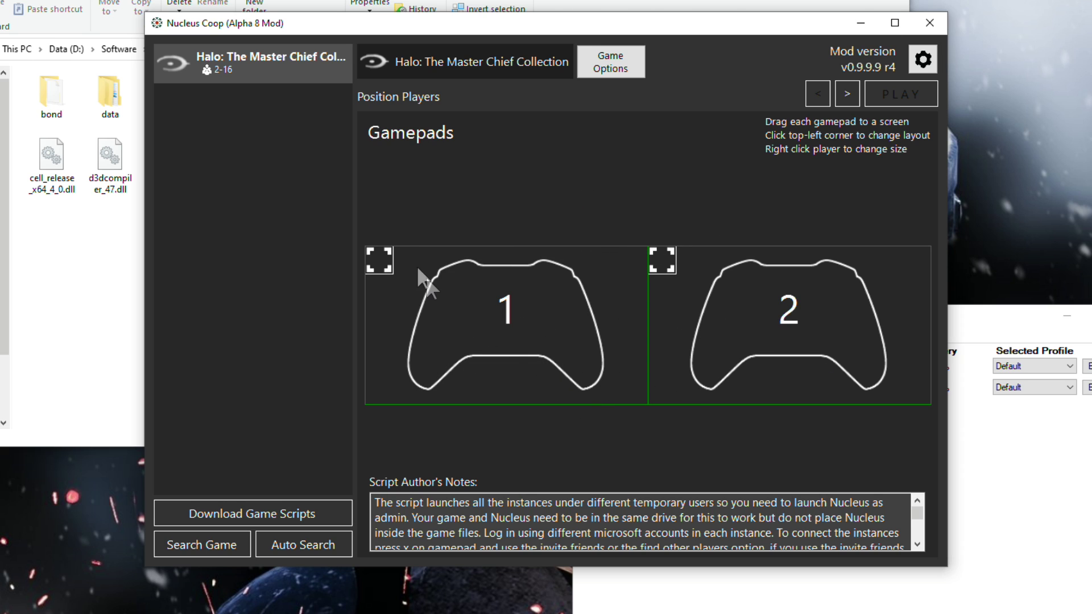
{"action": "left_click", "coordinate": [384, 258]}
{"action": "left_click_drag", "start_coordinate": [722, 336], "coordinate": [485, 340]}
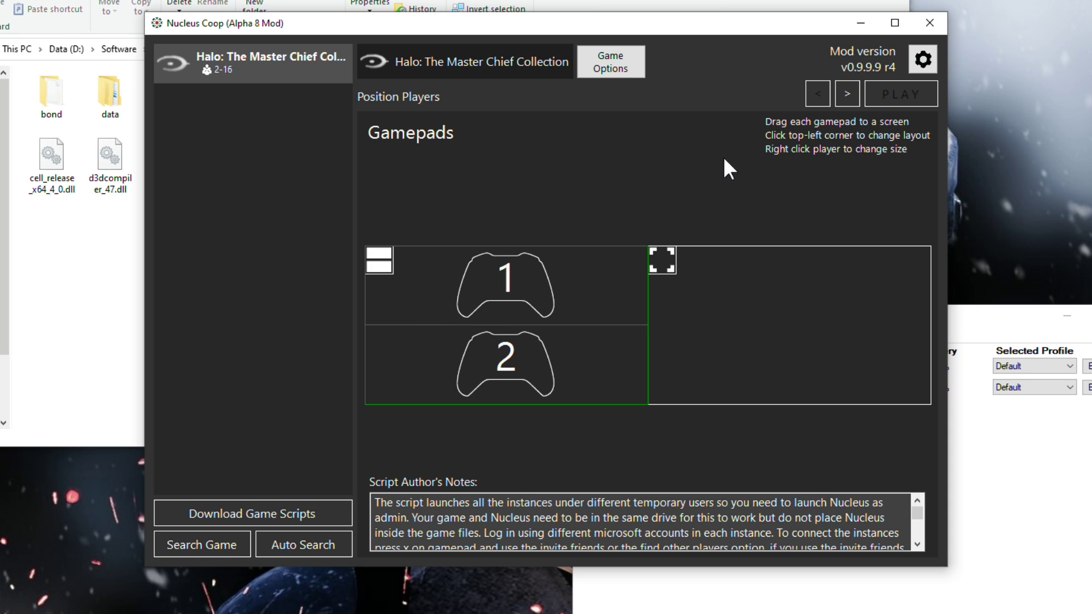
Step: Continue to the player options, launch the split-screen Halo session and minimize the DS4Windows window
{"action": "left_click", "coordinate": [847, 95]}
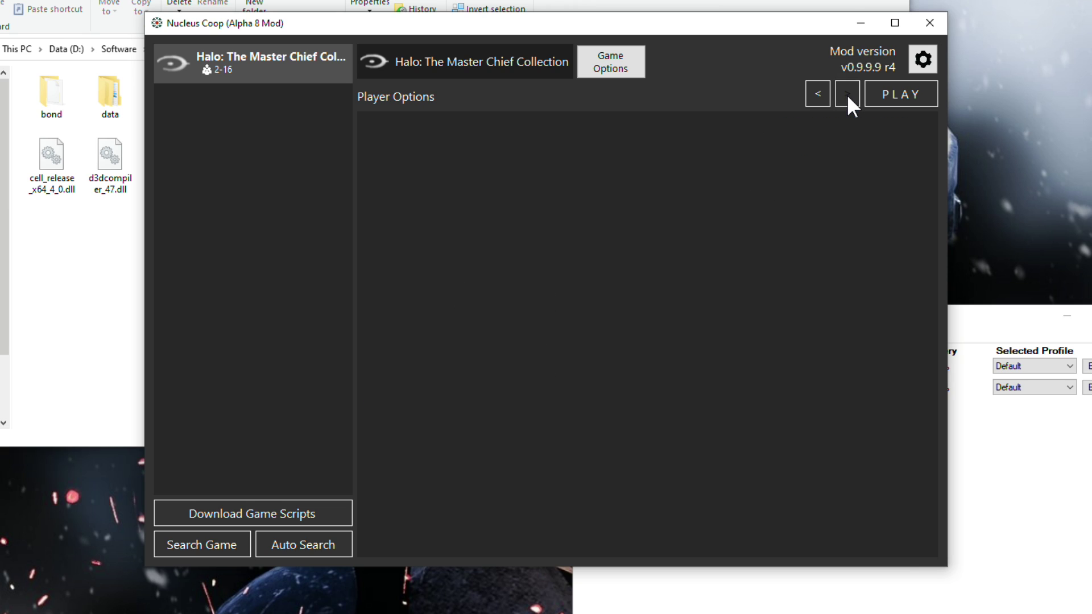
{"action": "left_click", "coordinate": [616, 67]}
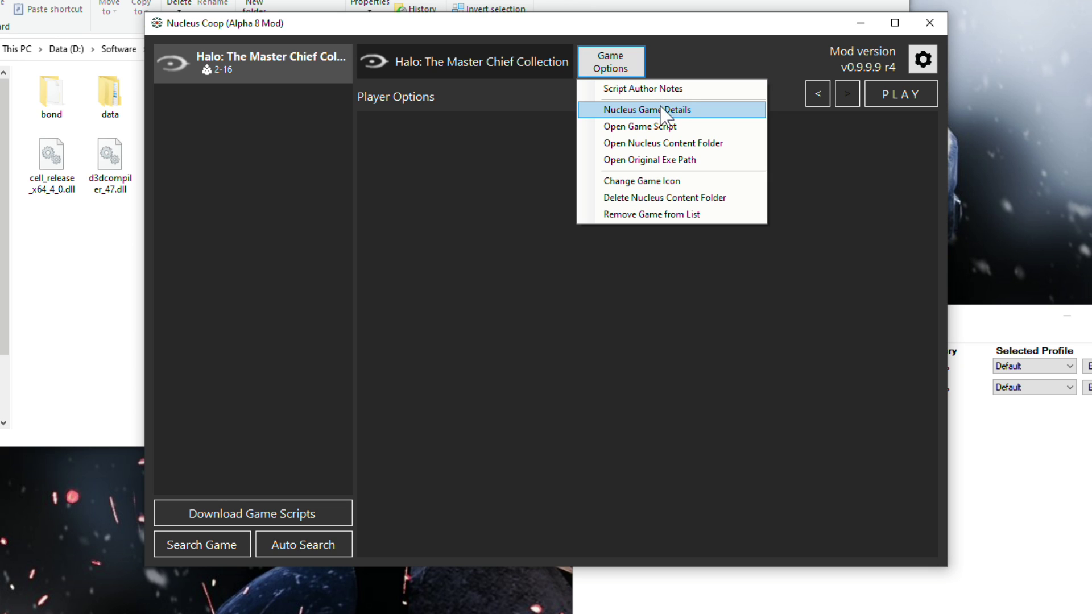
{"action": "left_click", "coordinate": [717, 63]}
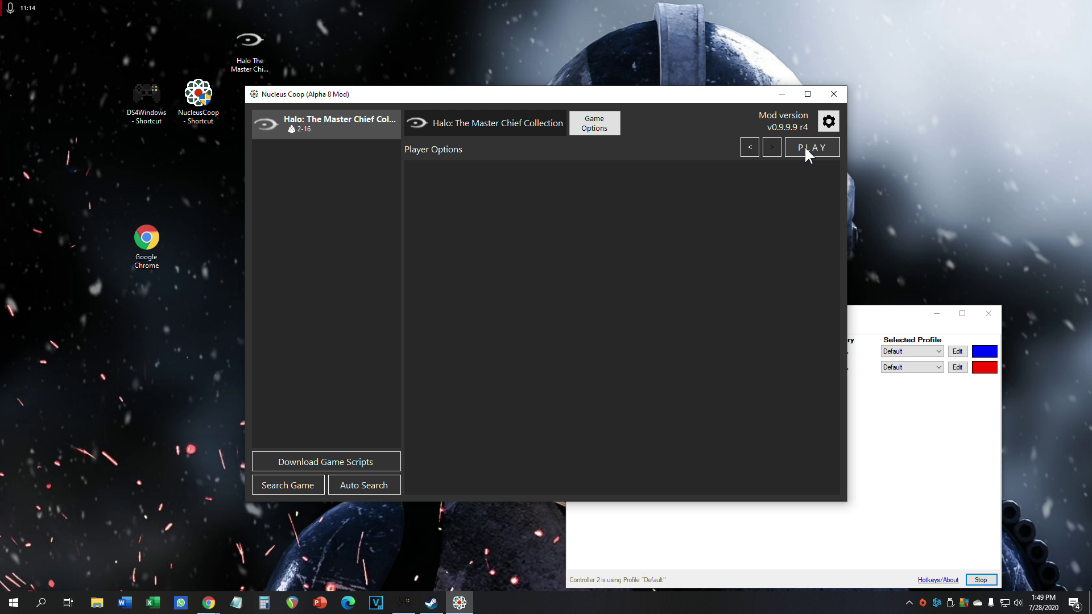
{"action": "left_click", "coordinate": [805, 150]}
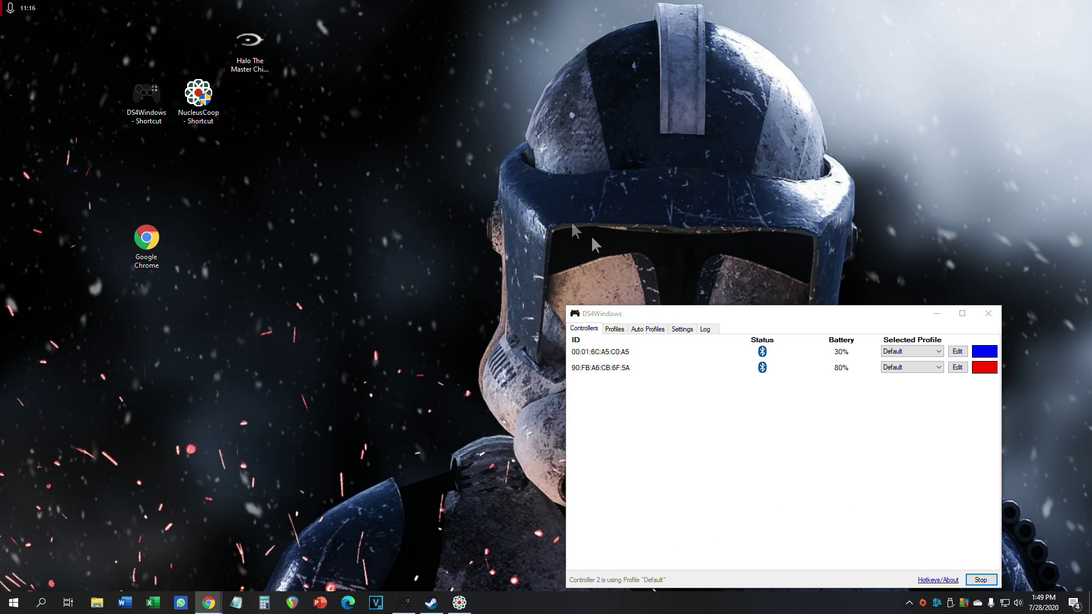
{"action": "left_click", "coordinate": [935, 314]}
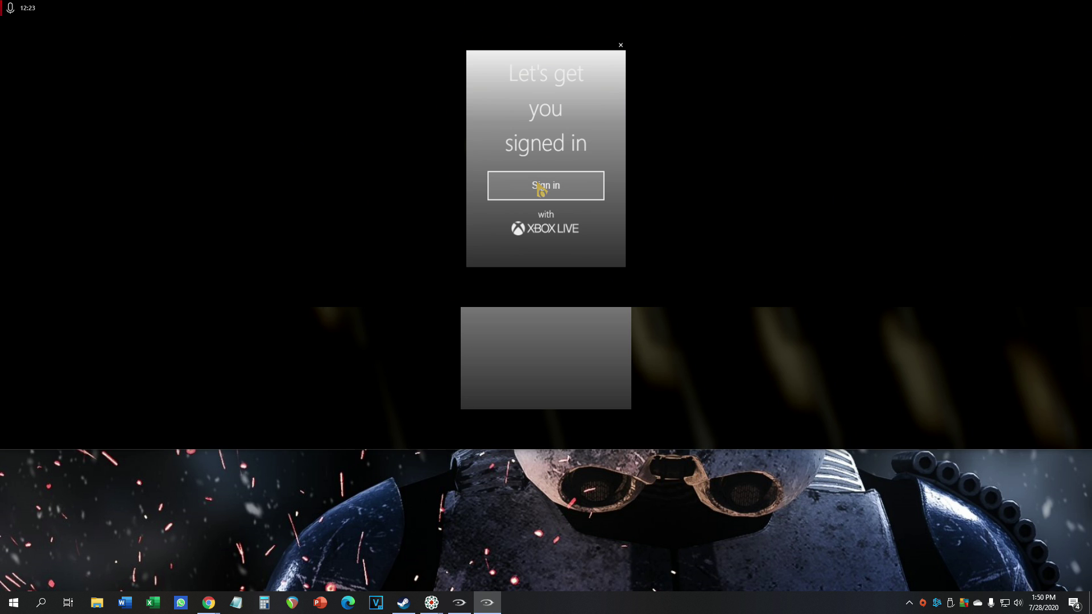
Step: Sign in to Xbox Live in the upper Halo instance and continue past the Welcome back page in the lower one
{"action": "left_click", "coordinate": [562, 190]}
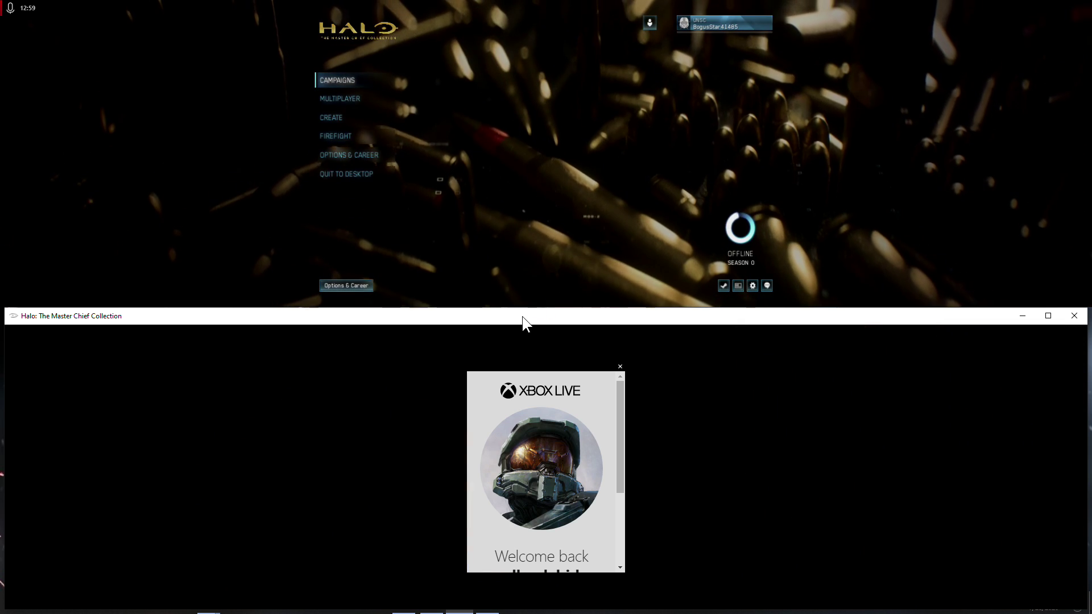
{"action": "mouse_move", "coordinate": [521, 319]}
{"action": "left_mouse_down"}
{"action": "mouse_move", "coordinate": [527, 329]}
{"action": "mouse_move", "coordinate": [523, 316]}
{"action": "left_mouse_up"}
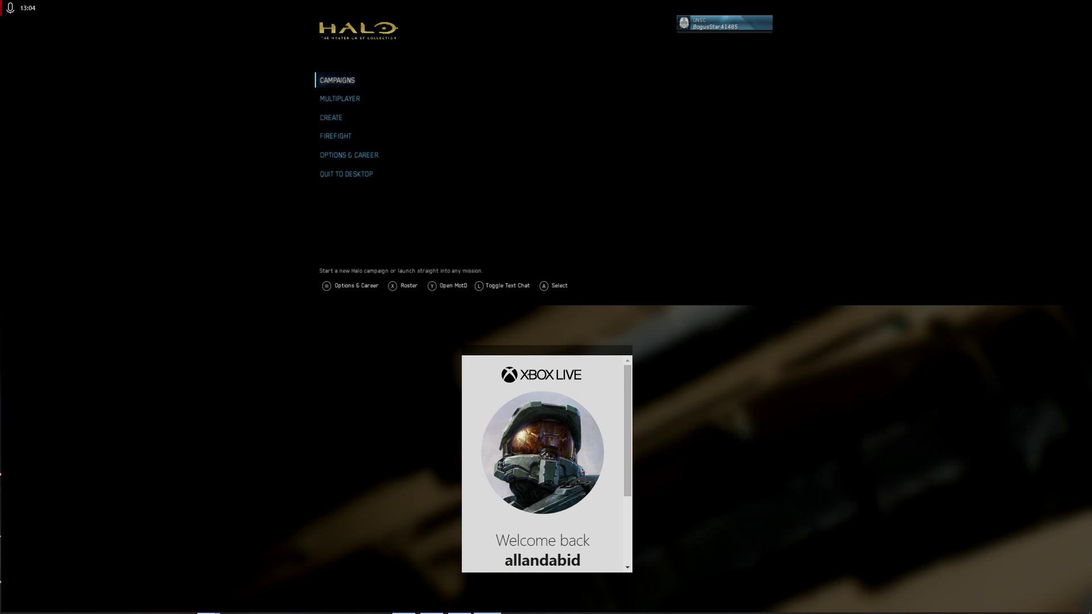
{"action": "key", "text": "Down"}
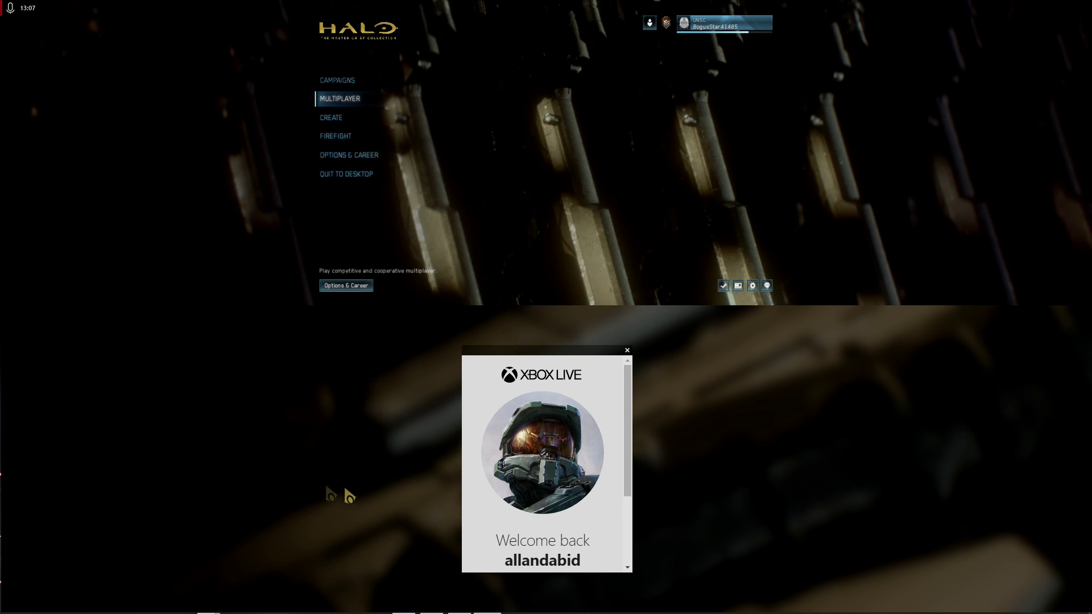
{"action": "left_click", "coordinate": [546, 566]}
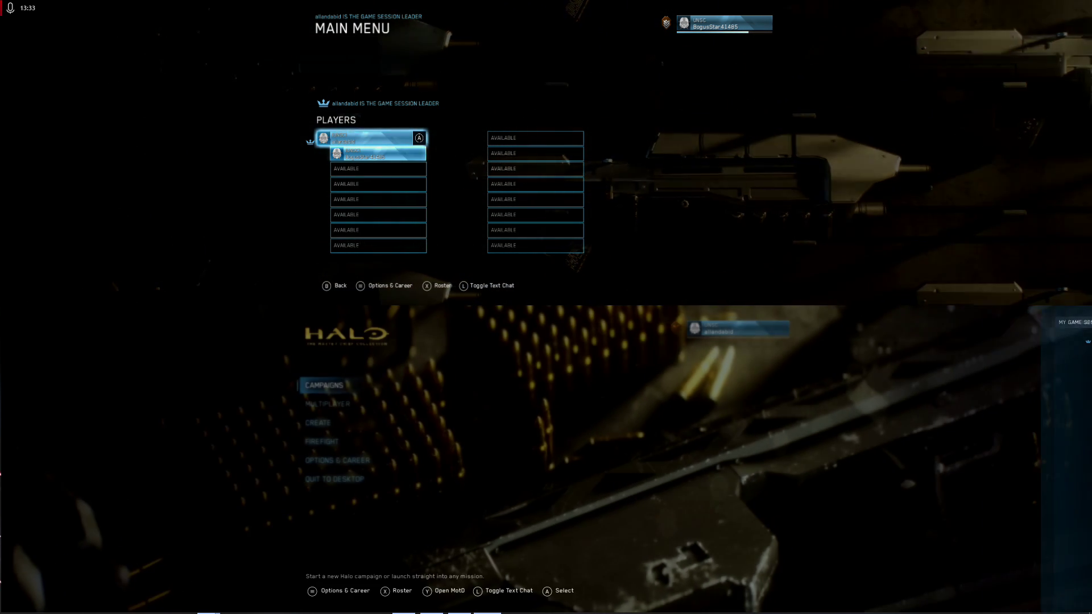
Step: Open the mission selection of the Halo 2: Anniversary campaign in the lower game instance
{"action": "key", "text": "Return"}
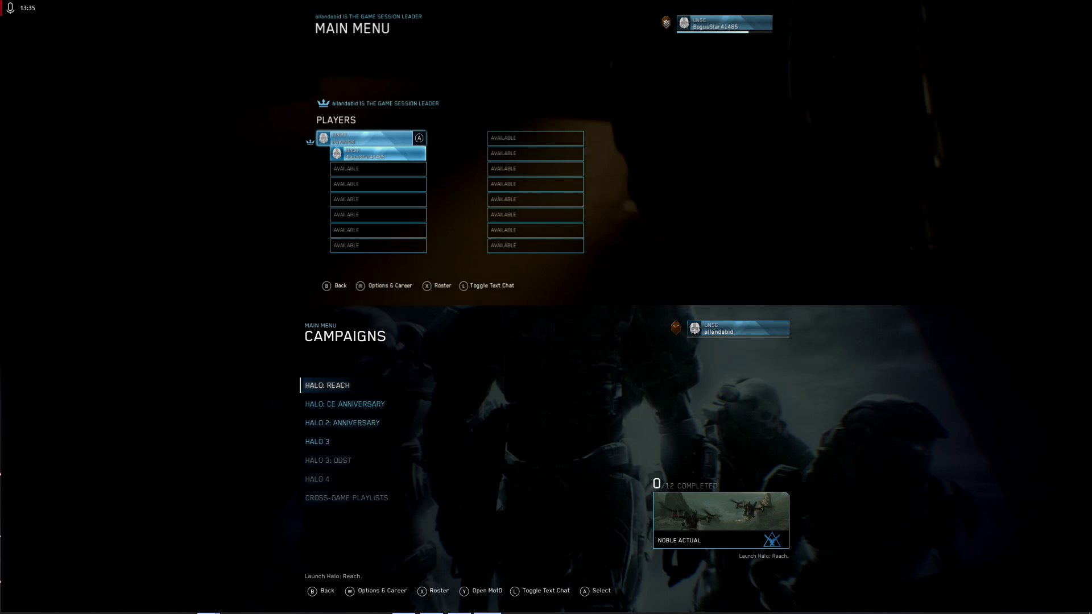
{"action": "key", "text": "Down"}
{"action": "key", "text": "Down"}
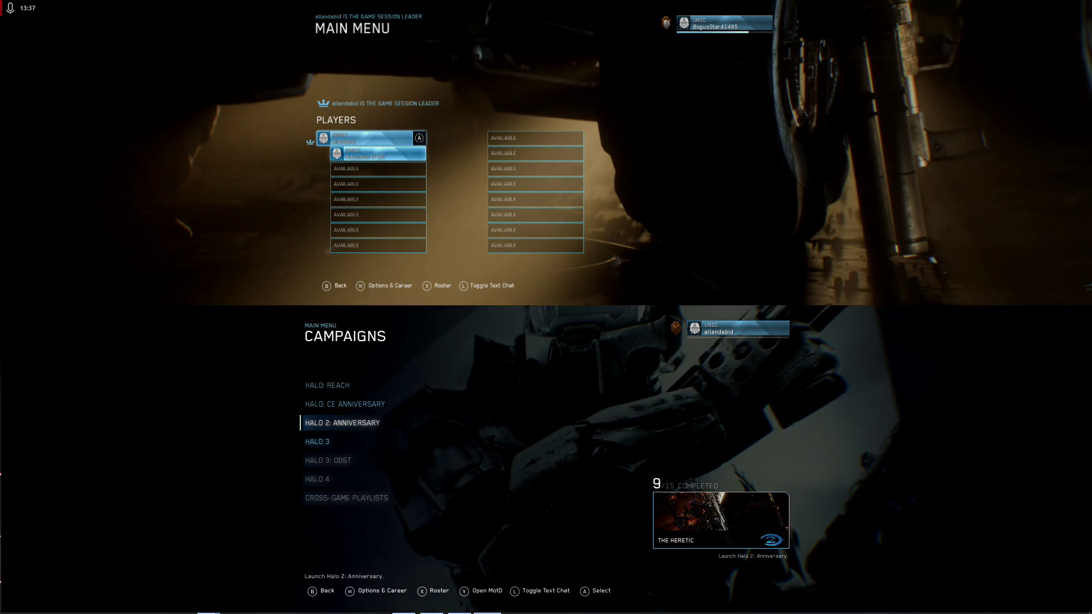
{"action": "key", "text": "Down"}
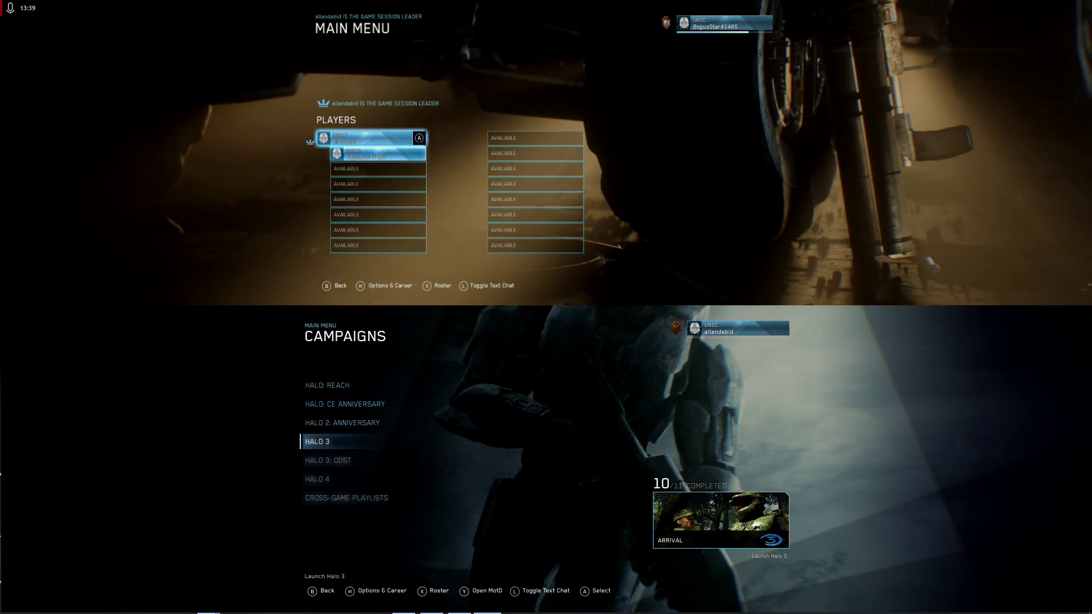
{"action": "key", "text": "Up"}
{"action": "key", "text": "Return"}
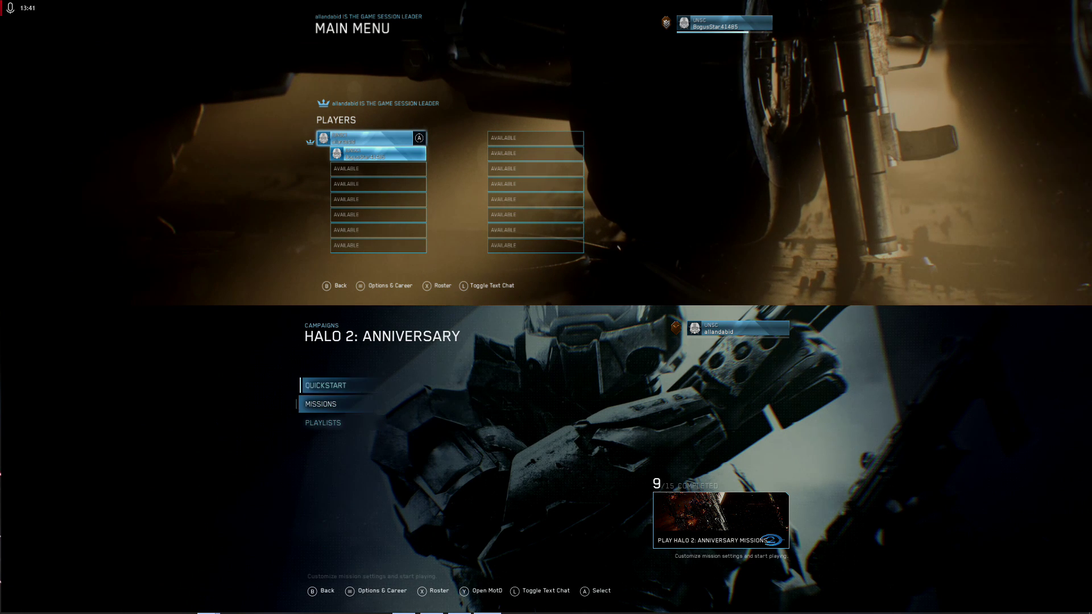
{"action": "key", "text": "Return"}
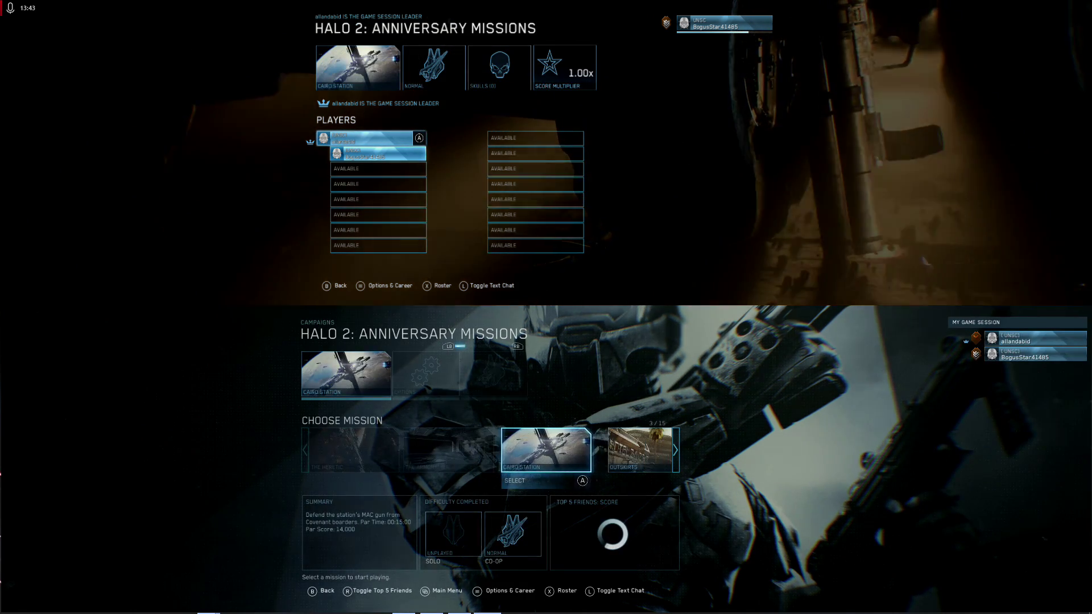
Step: Browse the Halo 2: Anniversary missions and select Outskirts
{"action": "key", "text": "Left"}
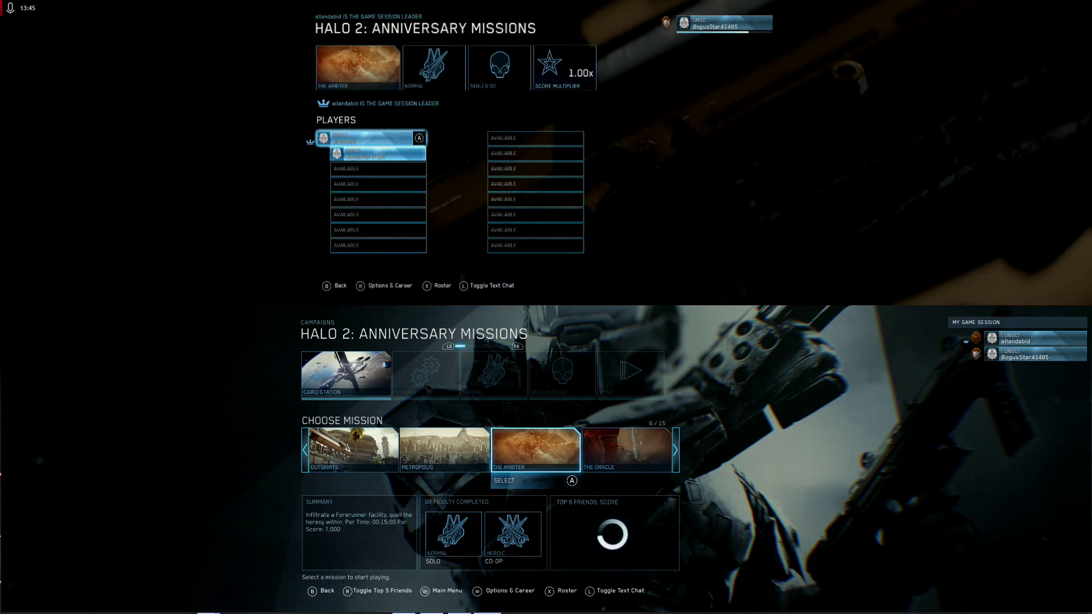
{"action": "key", "text": "Right"}
{"action": "key", "text": "Right"}
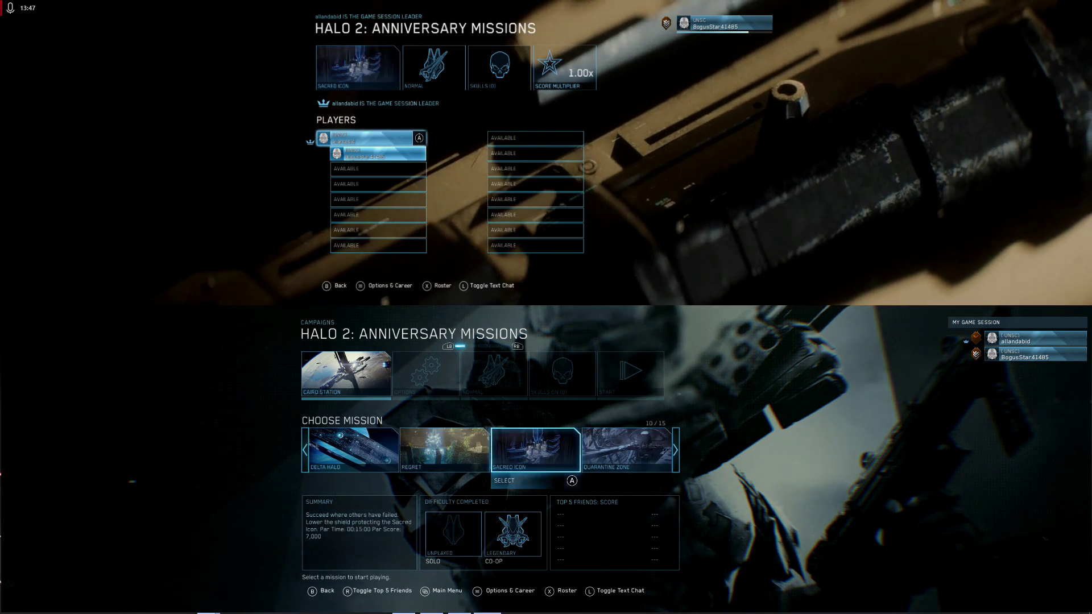
{"action": "key", "text": "Left"}
{"action": "key", "text": "Left"}
{"action": "key", "text": "Left"}
{"action": "key", "text": "Left"}
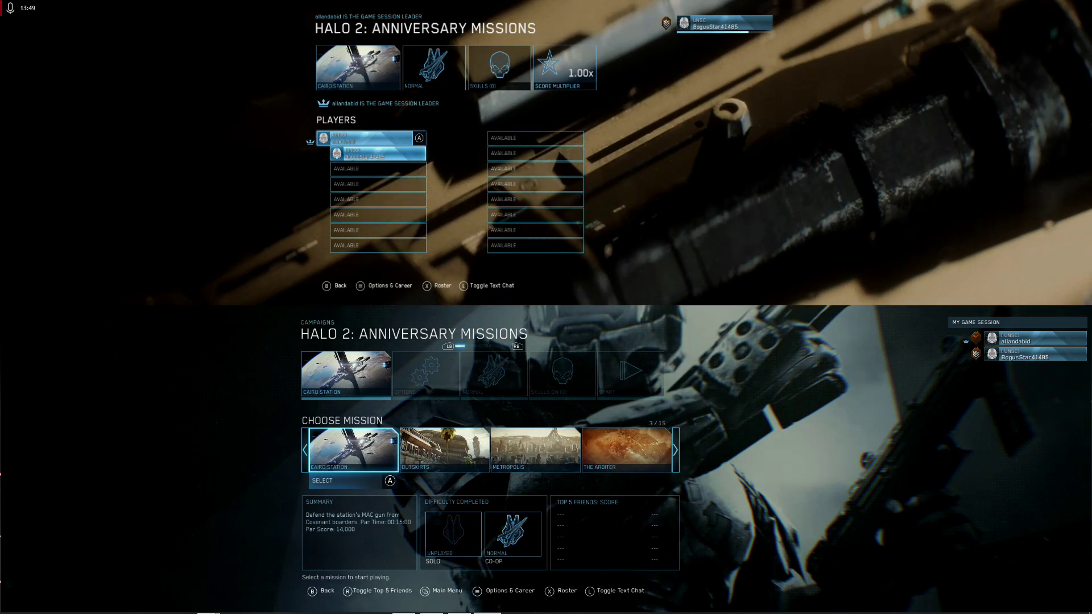
{"action": "key", "text": "Return"}
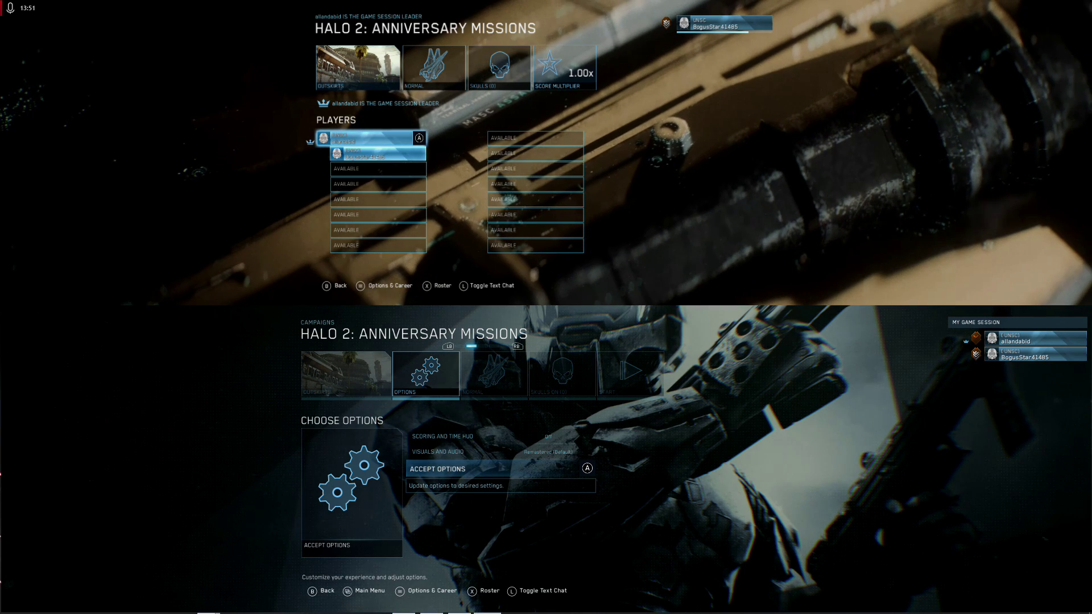
Step: Accept the default mission options, Normal difficulty and skulls for Outskirts, and start the co-op game
{"action": "key", "text": "Return"}
{"action": "key", "text": "Return"}
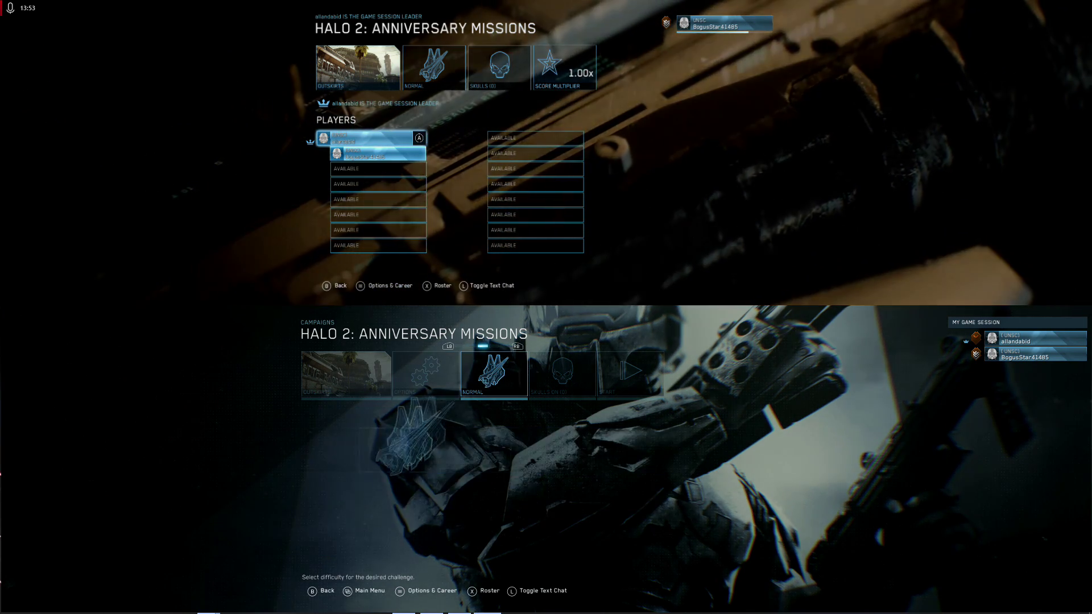
{"action": "key", "text": "Return"}
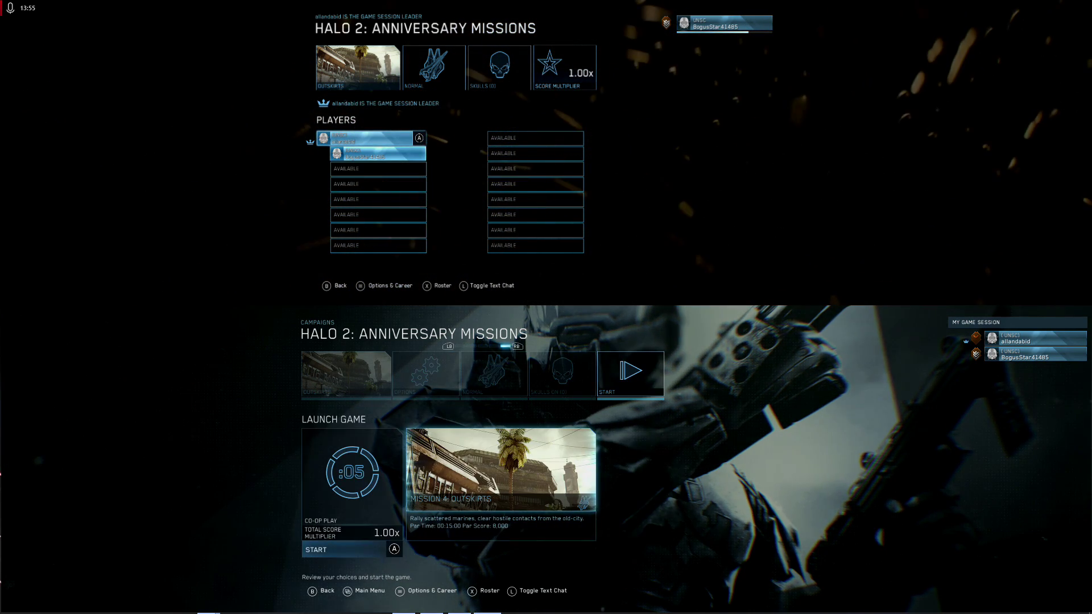
{"action": "key", "text": "Return"}
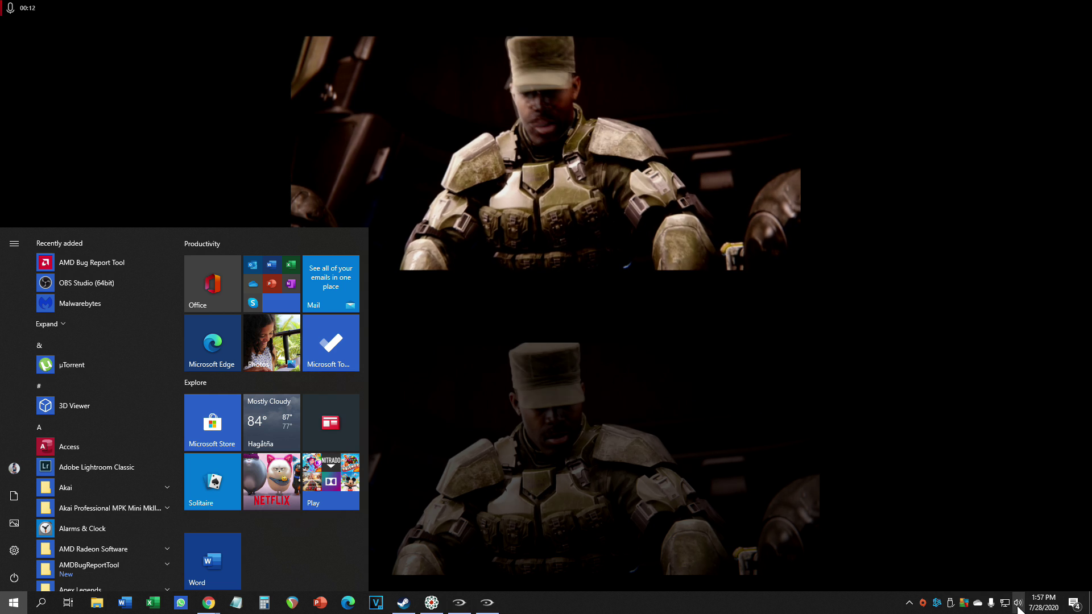
Step: Open the Windows Volume Mixer and look through the volume controls of the running applications
{"action": "left_click", "coordinate": [1018, 604]}
{"action": "left_click", "coordinate": [988, 549]}
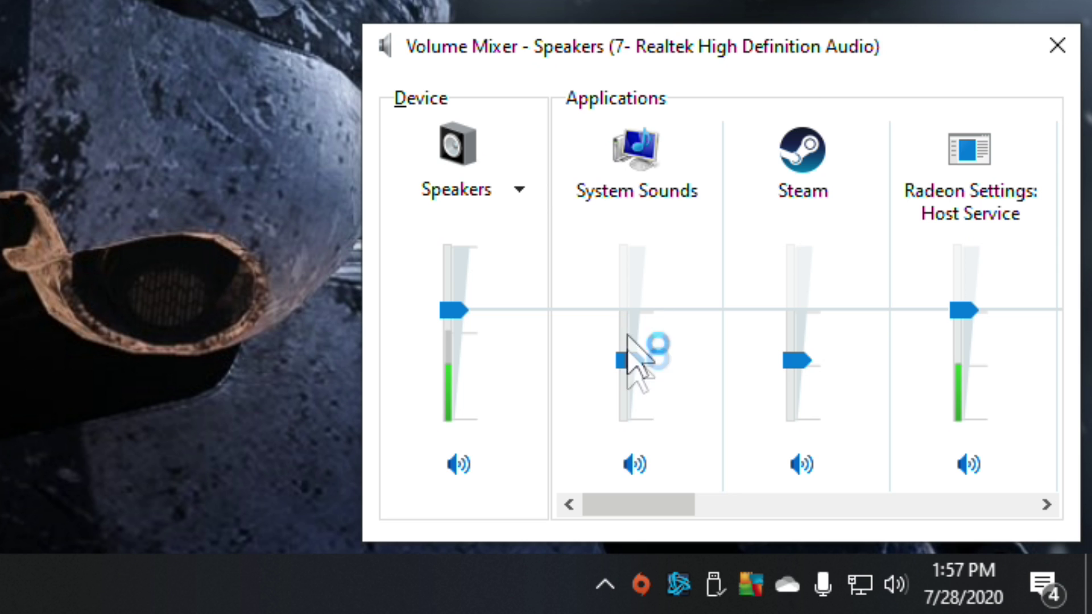
{"action": "left_click_drag", "start_coordinate": [616, 497], "coordinate": [1035, 498]}
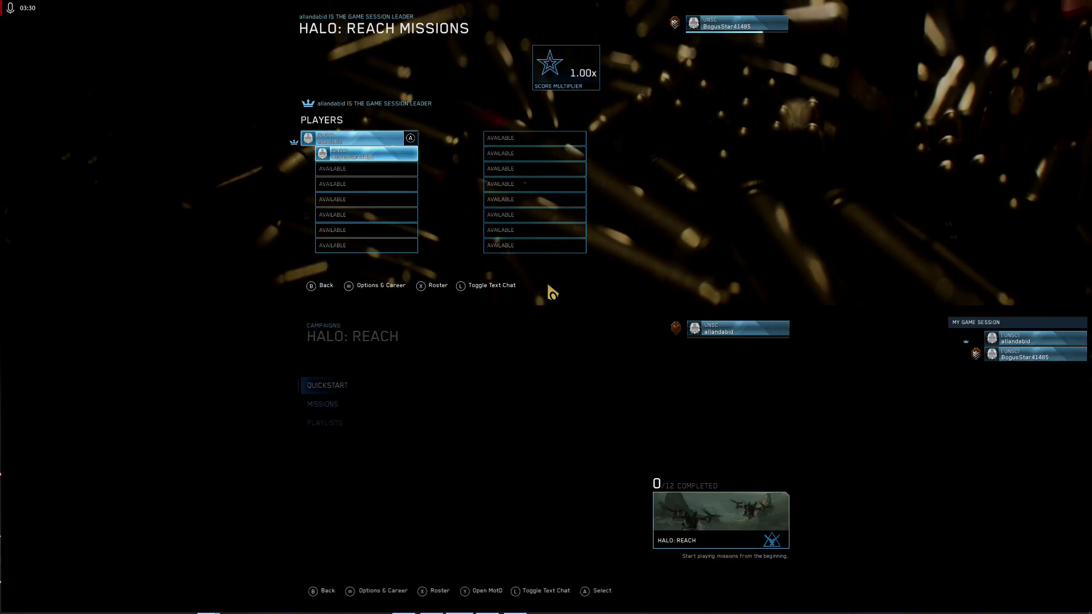
Step: Leave the Halo: Reach campaign menu and start a Halo: Reach Firefight Classic game on Beachhead
{"action": "key", "text": "Escape"}
{"action": "key", "text": "Down"}
{"action": "key", "text": "Return"}
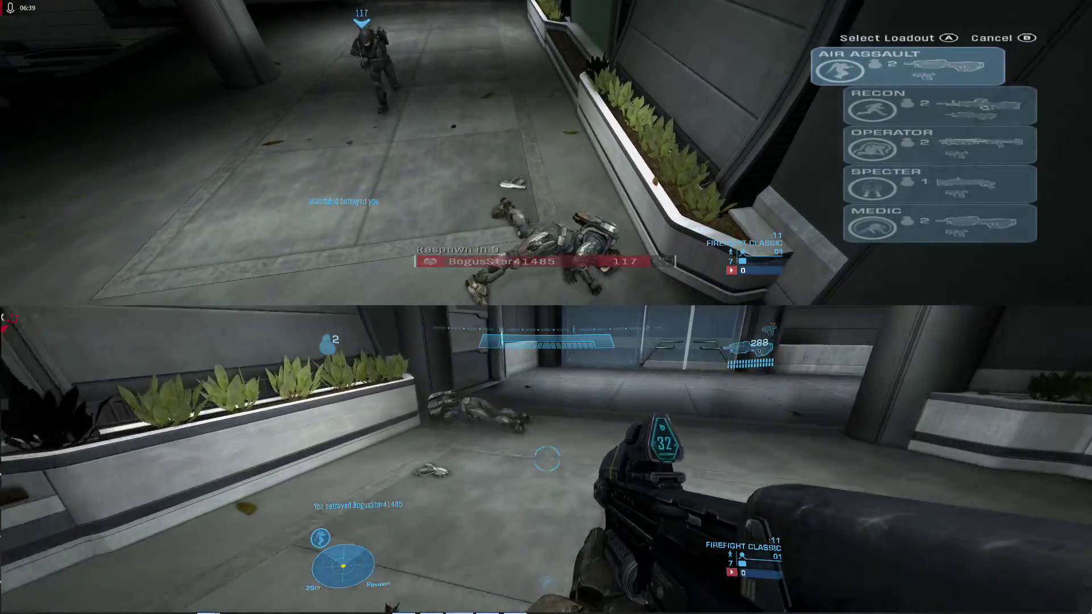
Step: Pause the Firefight Classic game in the lower instance to view the pause menu, and resume playing
{"action": "key", "text": "Escape"}
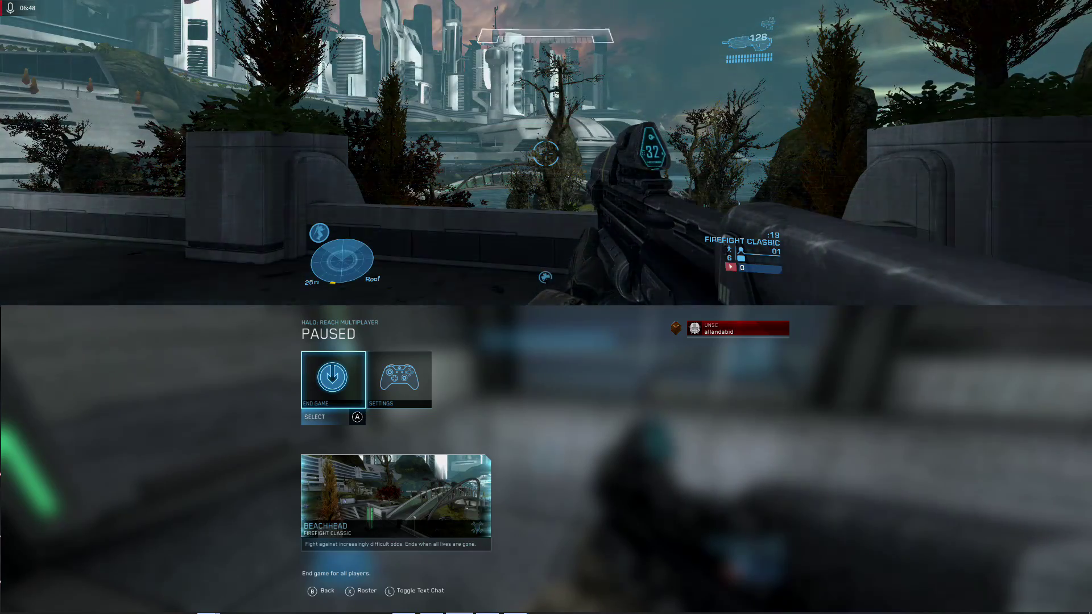
{"action": "key", "text": "Escape"}
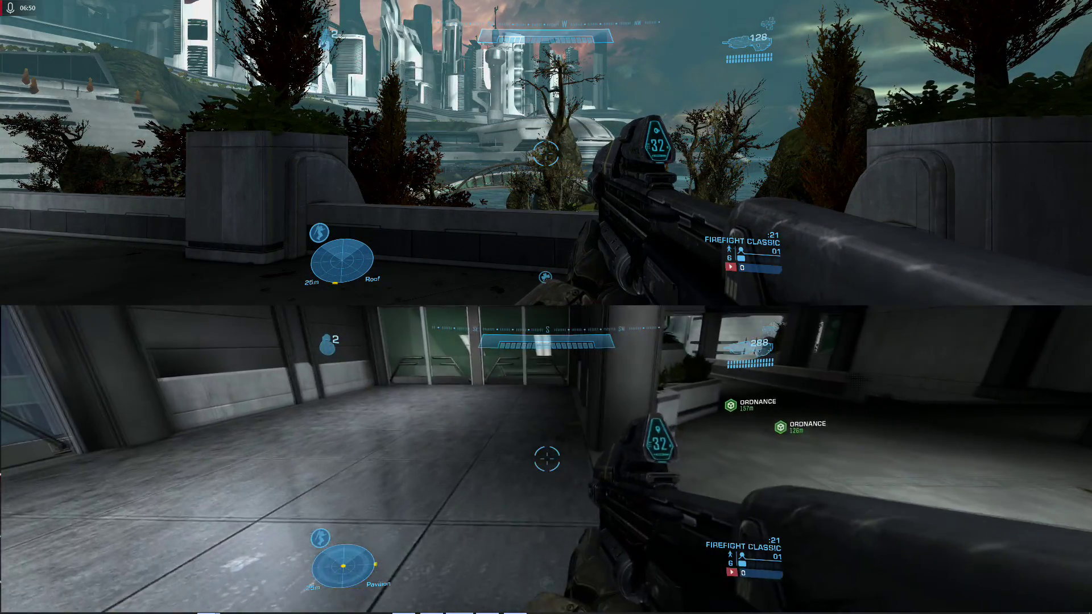